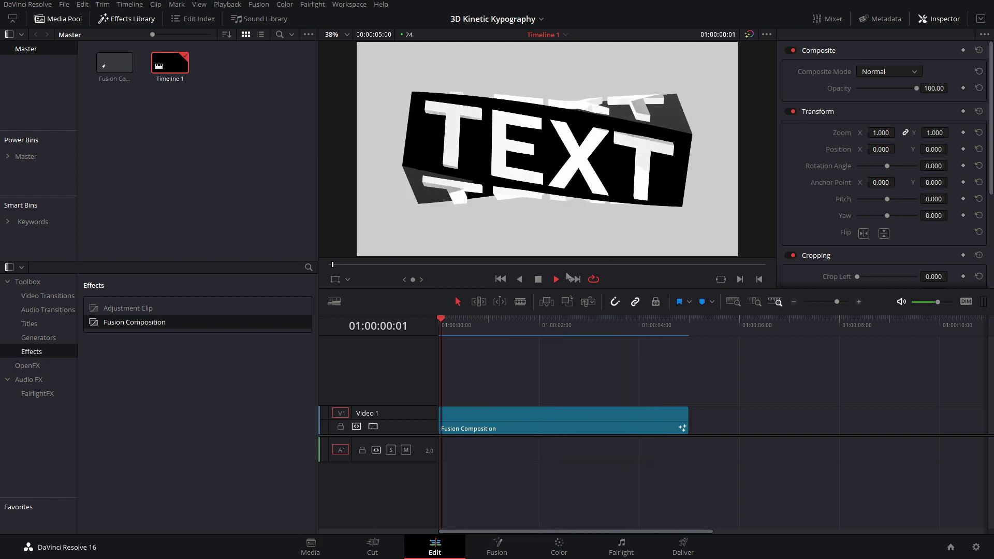
Add a new Fusion Composition to Video 1 directly after the existing one and play the timeline from the start.
left_click_drag(158, 321, 696, 434)
left_click_drag(691, 326, 548, 337)
key("space")
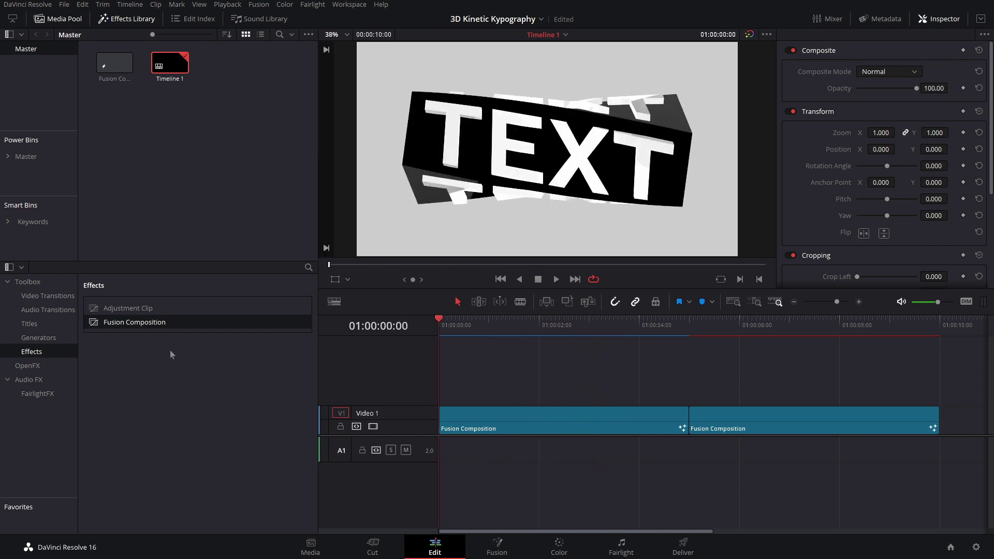
key("space")
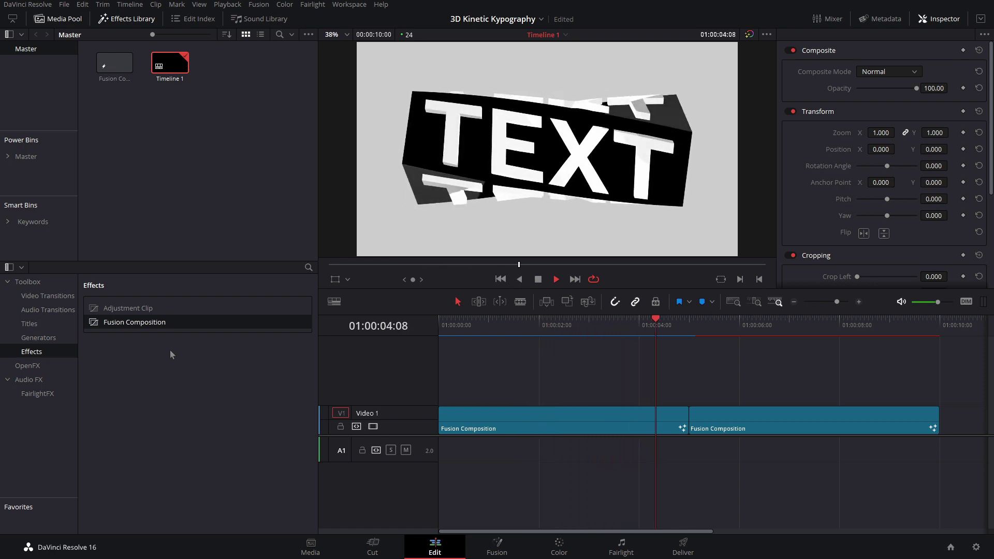
Open the second Fusion Composition clip for node editing on the Fusion page, with the playhead at 01:00:06:00.
left_click(740, 326)
left_click(736, 432)
left_click(496, 547)
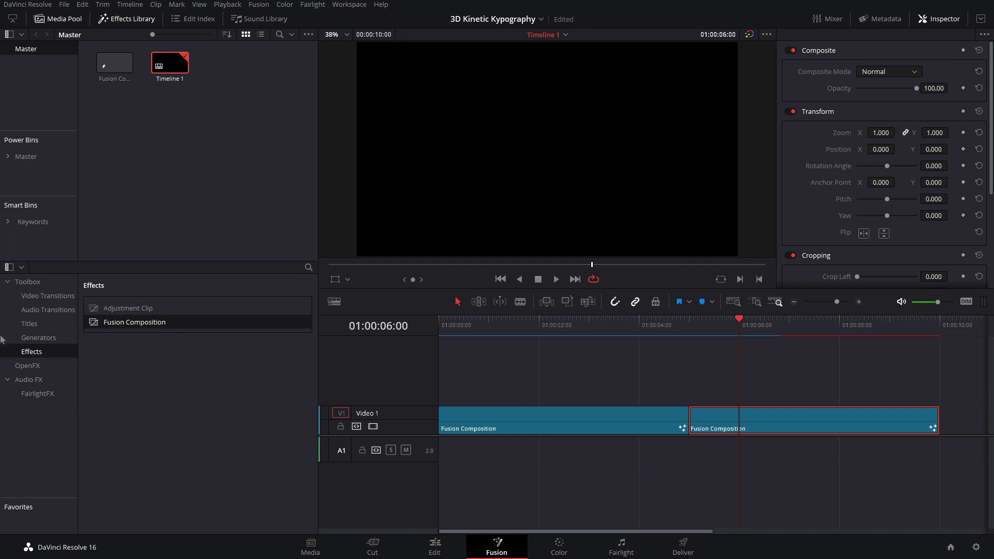
left_click_drag(458, 362, 440, 440)
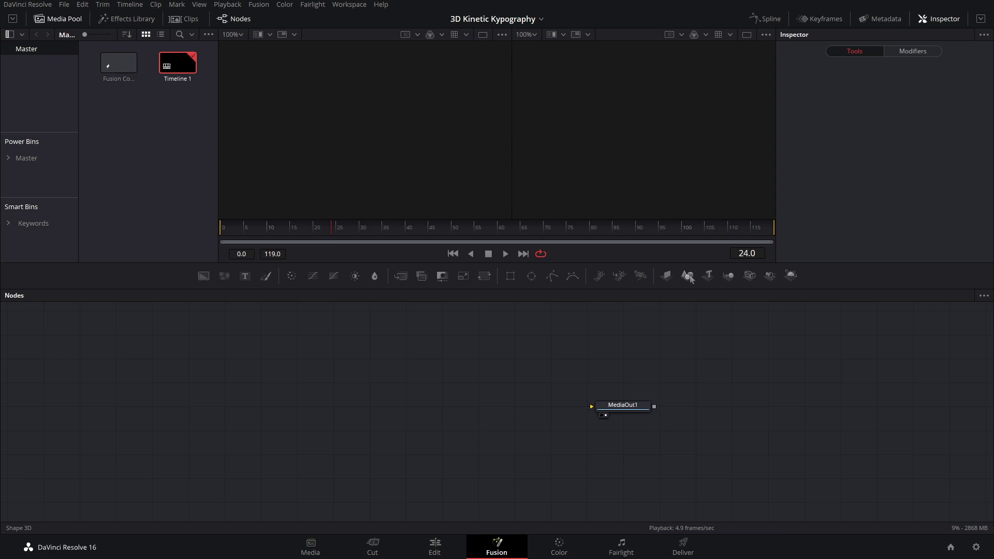
Add a Shape 3D node to the node graph, show it in the first viewer and hide the Media Pool.
left_click_drag(284, 374, 300, 391)
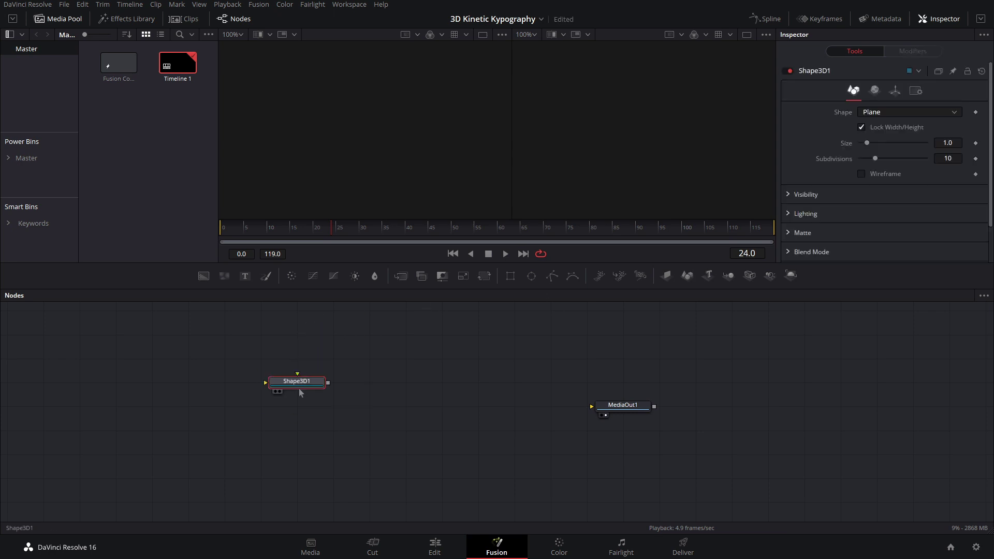
key("1")
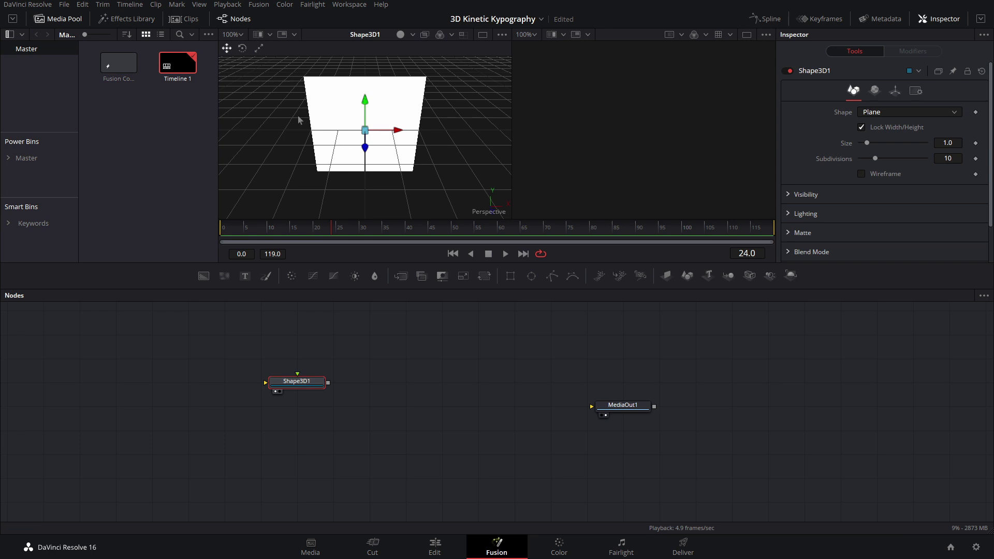
left_click_drag(356, 131, 372, 97)
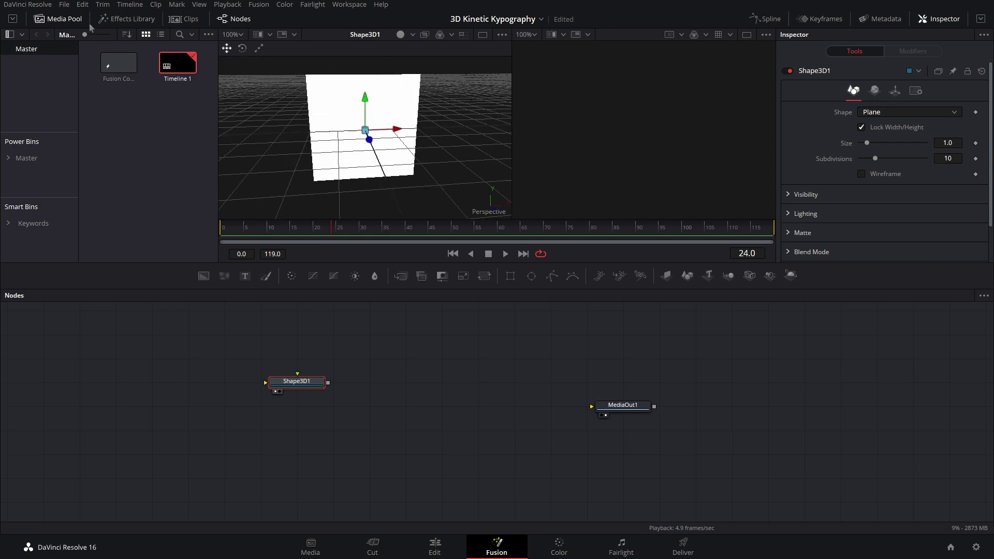
left_click(65, 18)
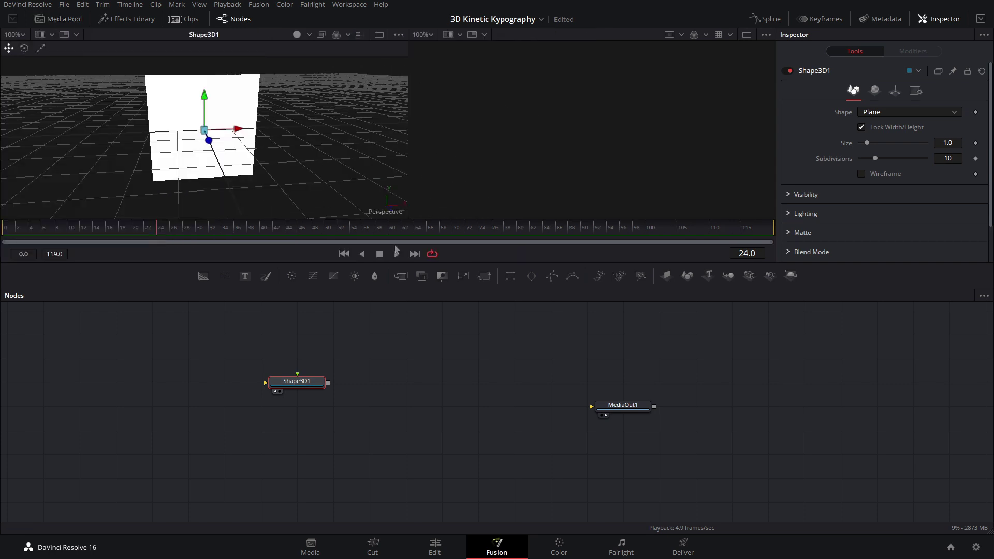
left_click_drag(396, 264, 395, 266)
left_click_drag(209, 136, 313, 145)
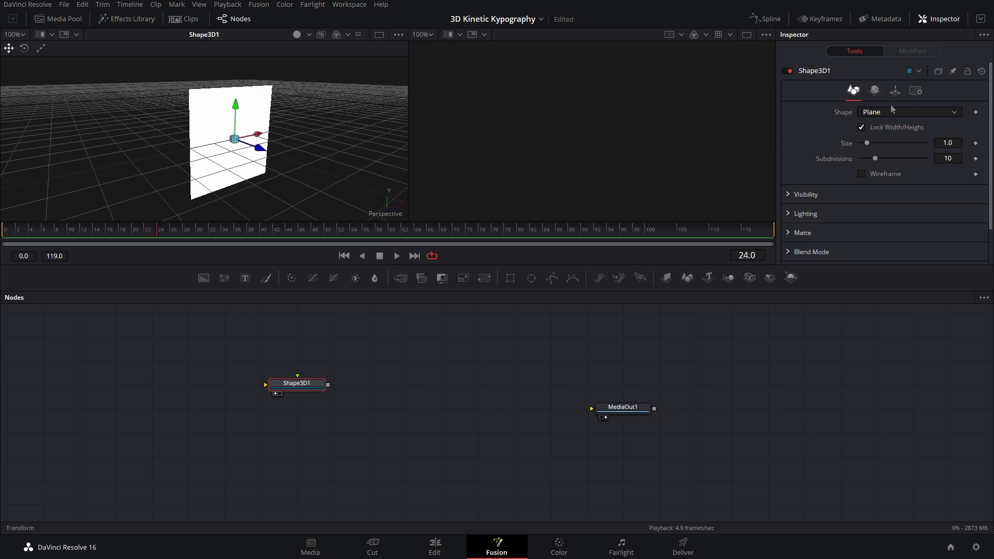
Change the shape to a Cube with unlocked dimensions and set width 2.28, height 1.34 and depth 1.34.
left_click(860, 113)
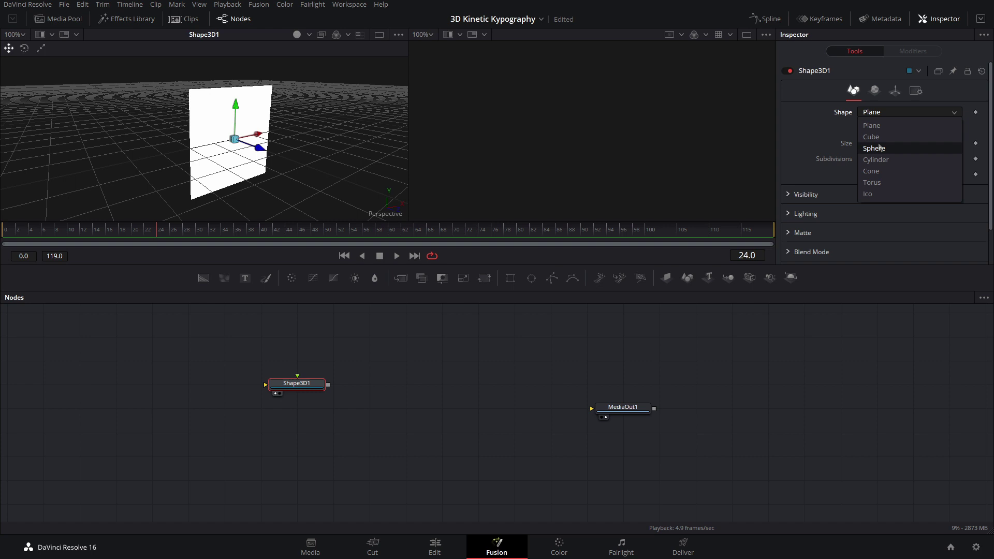
left_click(874, 135)
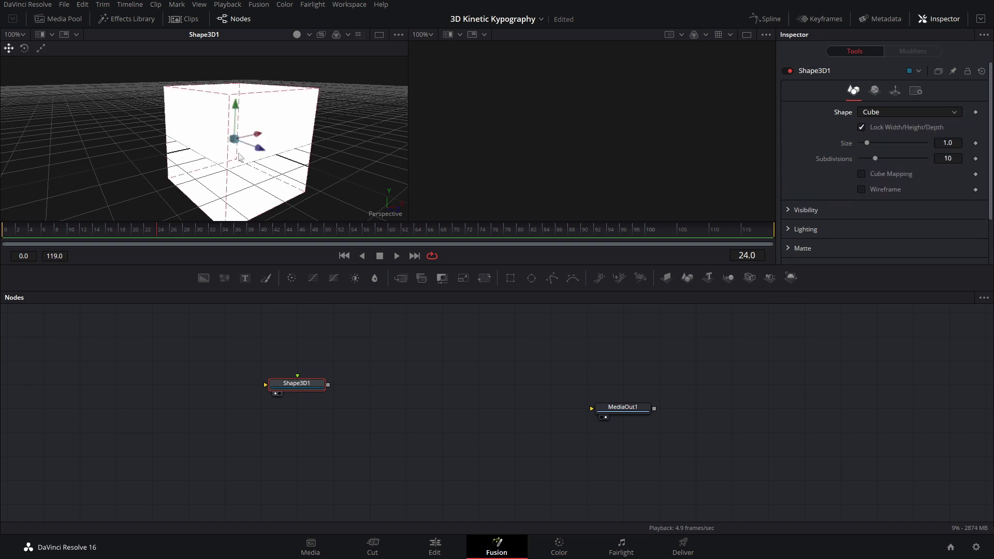
left_click(903, 126)
left_click_drag(867, 143, 869, 173)
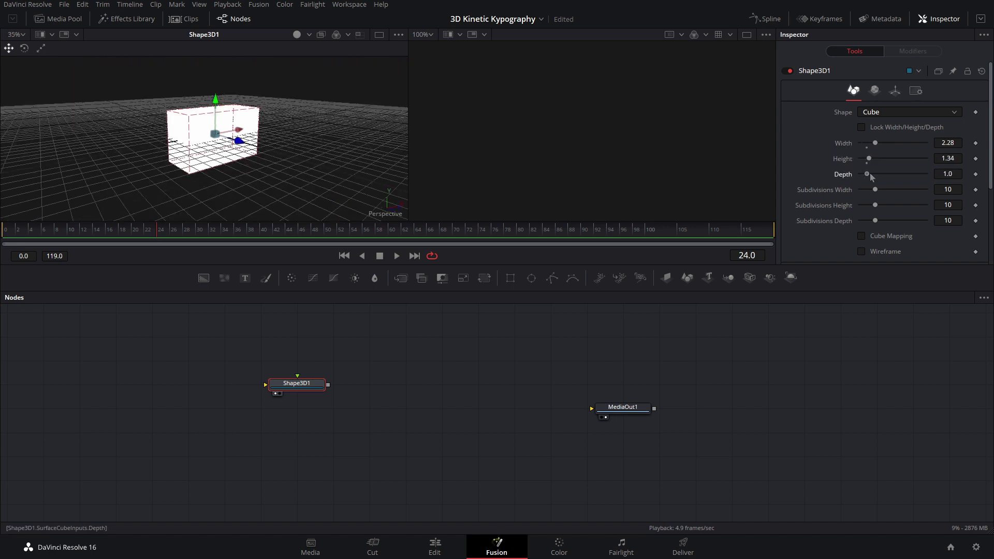
left_click_drag(869, 174, 871, 174)
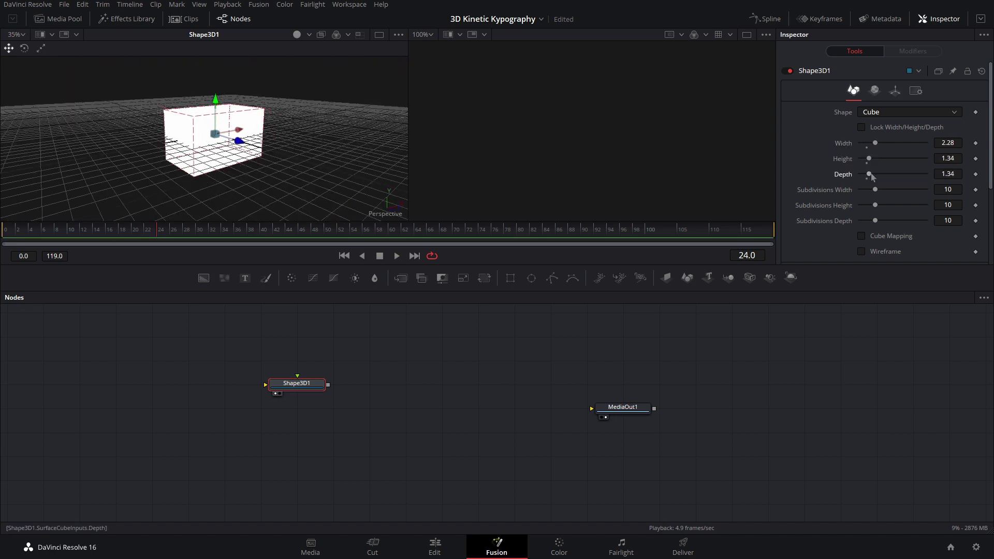
Give the cube's Depth an expression that links it to the Height value, SurfaceCubeInputs.Height.
right_click(846, 178)
left_click(866, 328)
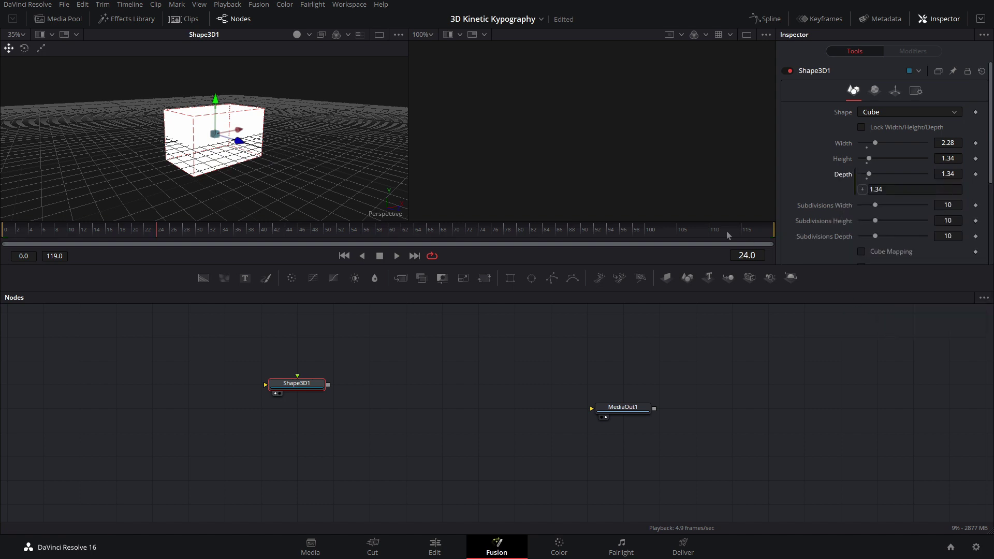
left_click_drag(863, 189, 783, 264)
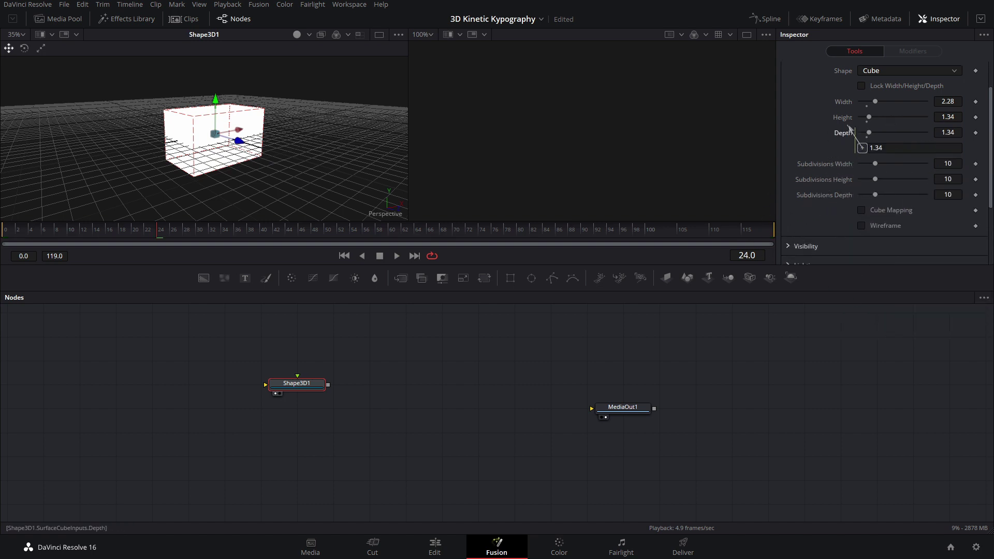
left_click_drag(849, 120, 849, 122)
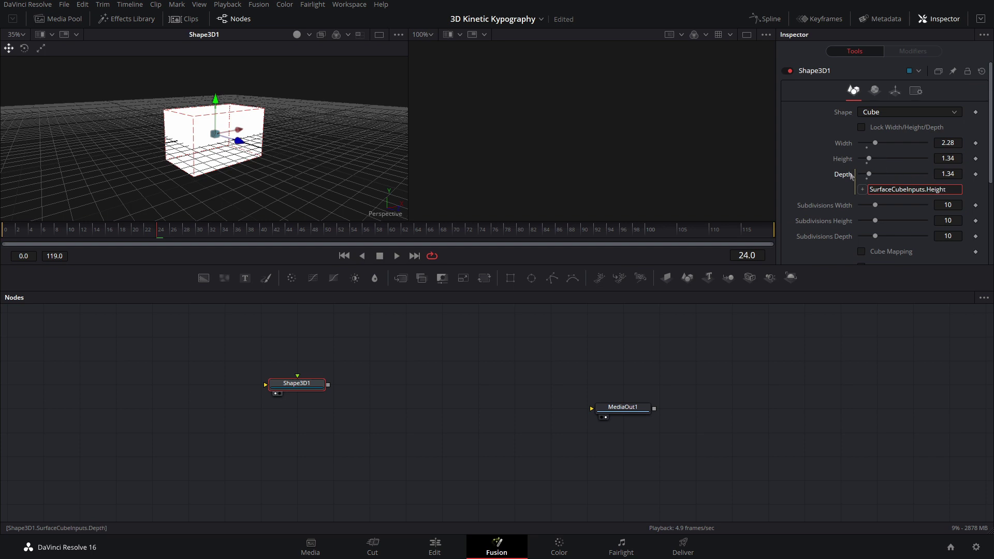
Test the linked depth by changing the cube's height, and set the width to 3.46 and the height to 1.0.
mouse_move(870, 160)
left_mouse_down()
mouse_move(889, 159)
mouse_move(869, 177)
left_mouse_up()
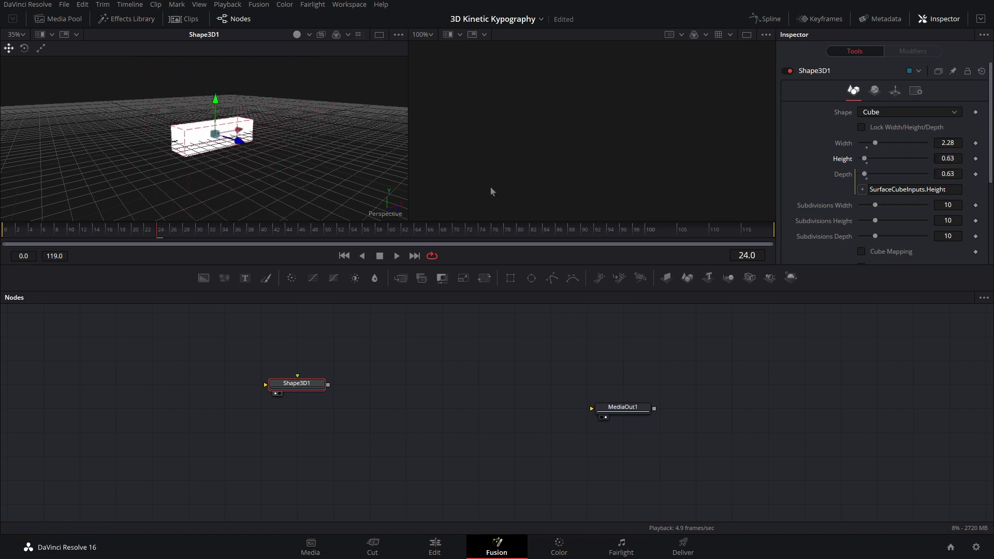
left_click_drag(231, 166, 269, 142)
scroll(269, 142, "up", 3)
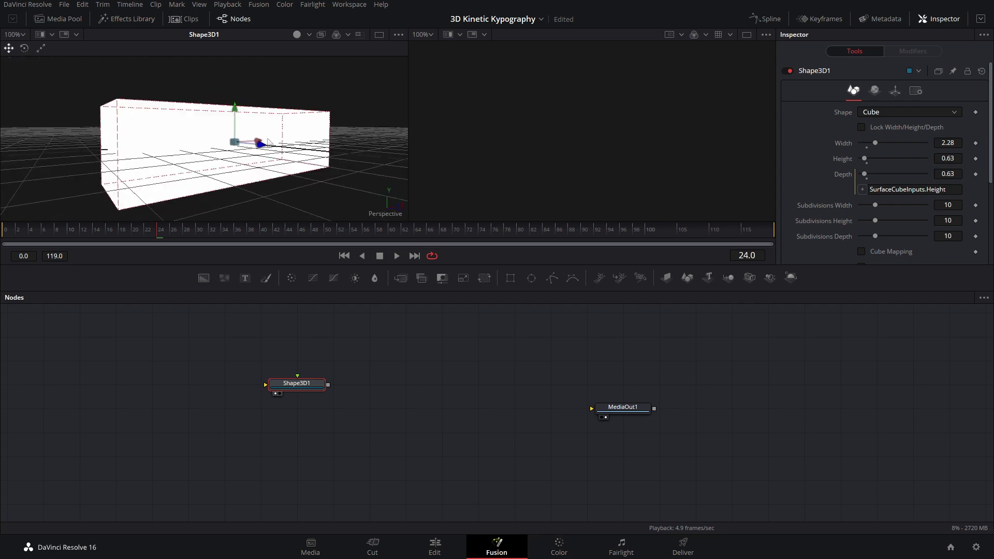
scroll(269, 143, "down", 3)
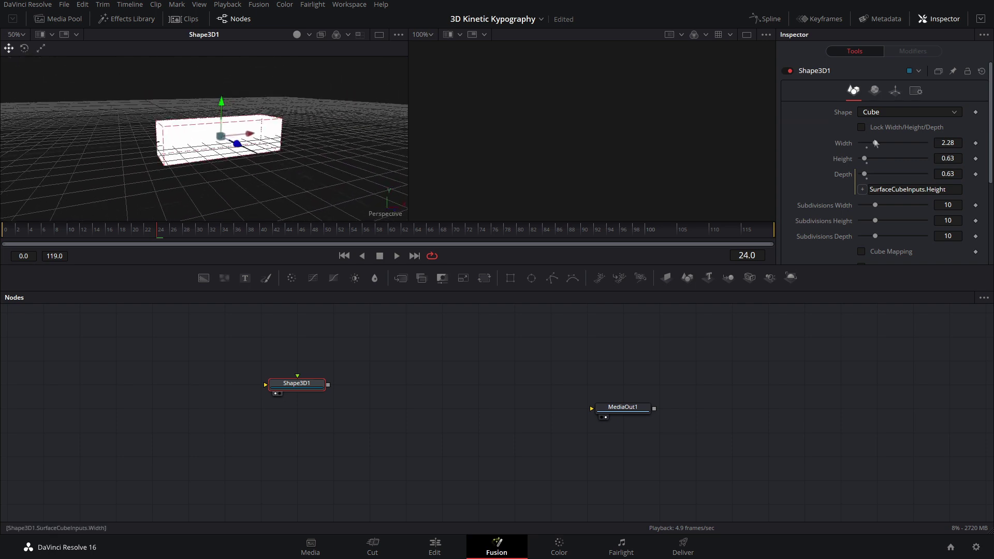
left_click_drag(865, 159, 867, 161)
left_click_drag(298, 125, 271, 106)
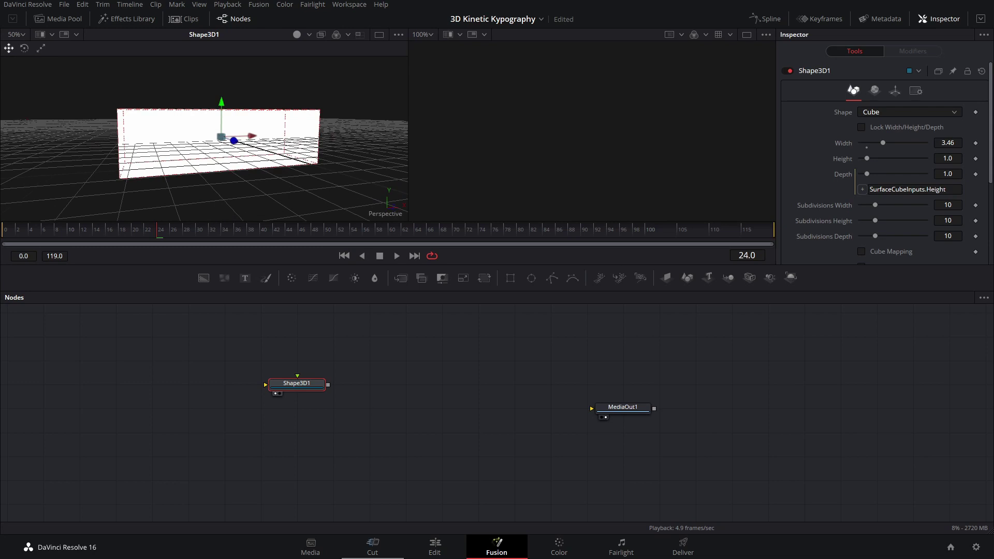
Add a Text 3D node merged with the cube, show the Merge 3D in the first viewer and enter the text TEXT.
left_click_drag(709, 278, 328, 400)
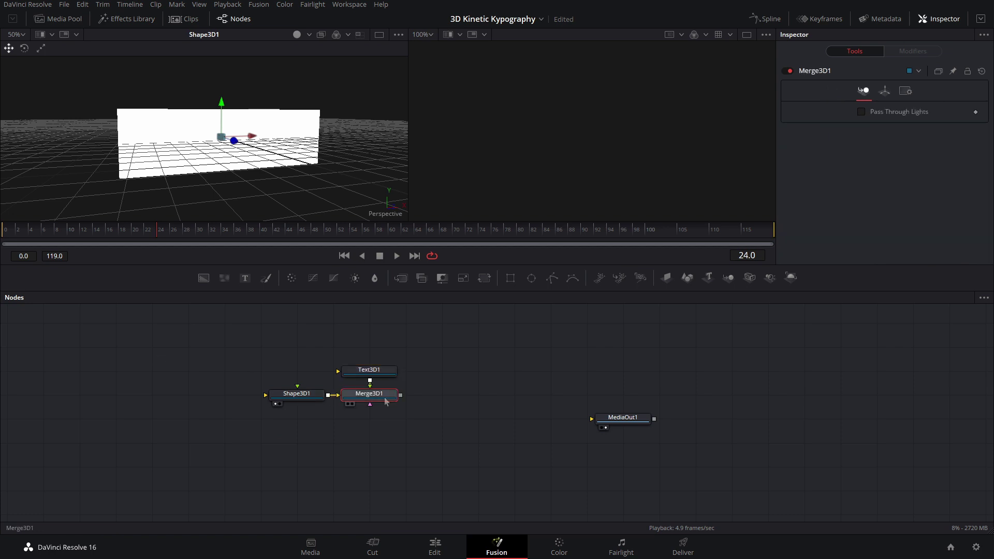
left_click_drag(181, 138, 158, 54)
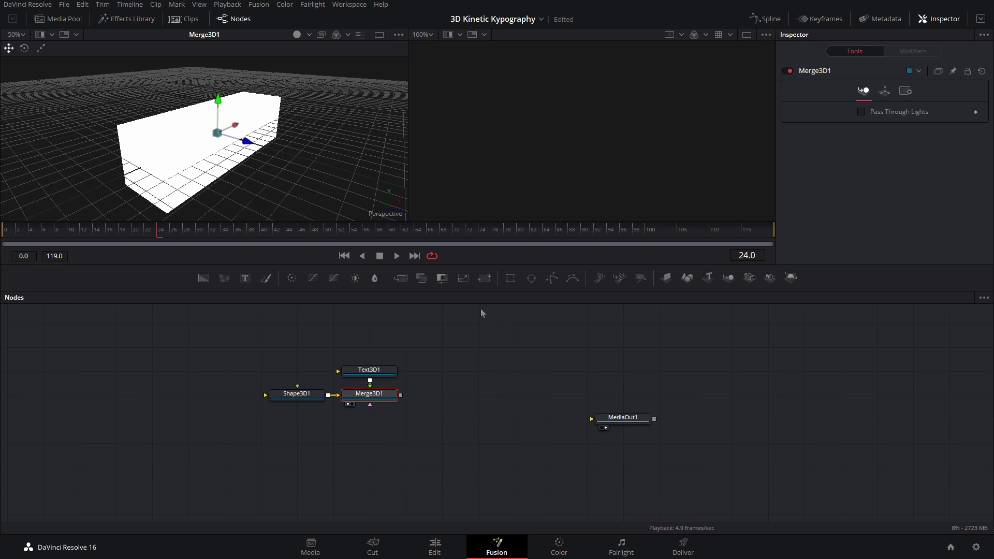
left_click(388, 378)
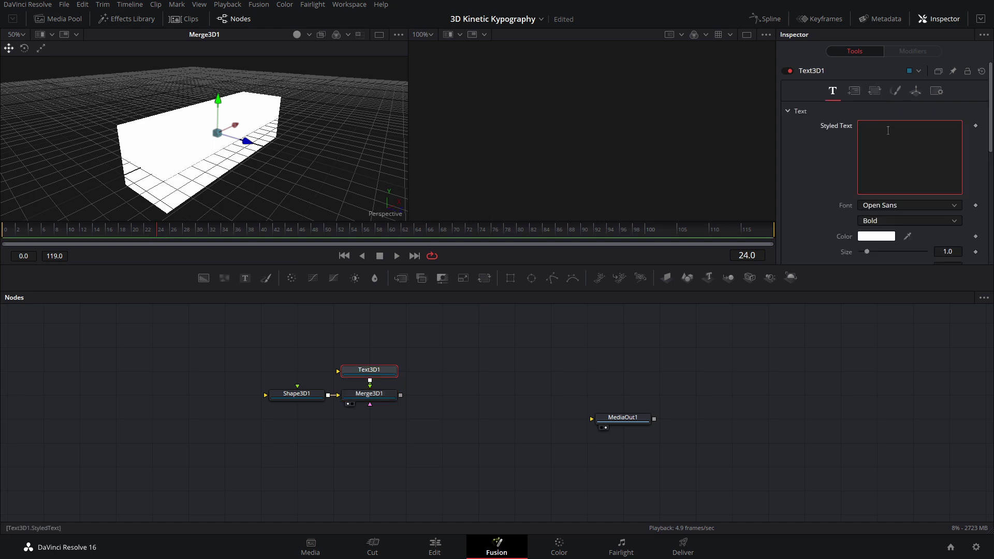
type("TEXT")
Move the 3D text forward along the Z axis until it stands in front of the cube.
left_click_drag(305, 128, 343, 83)
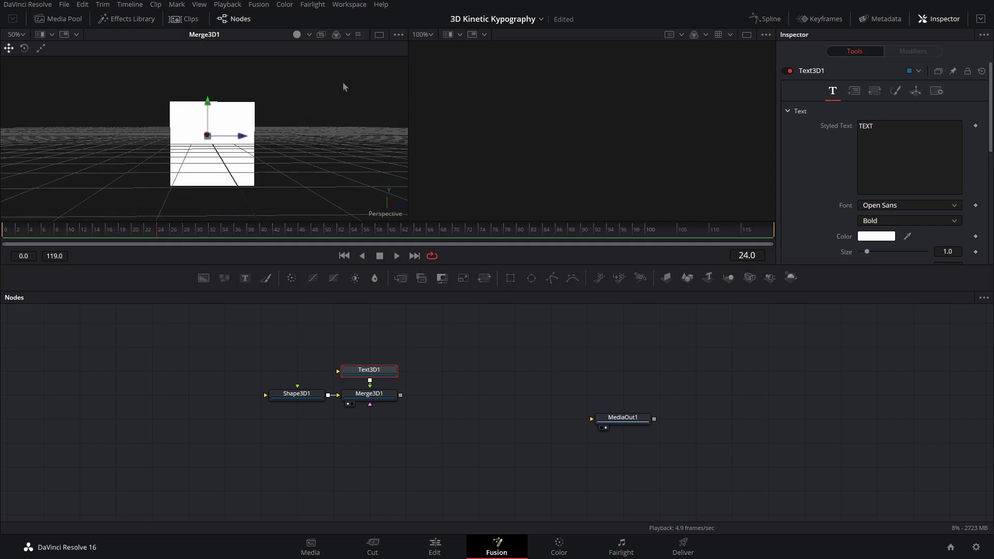
left_click_drag(206, 151, 176, 129)
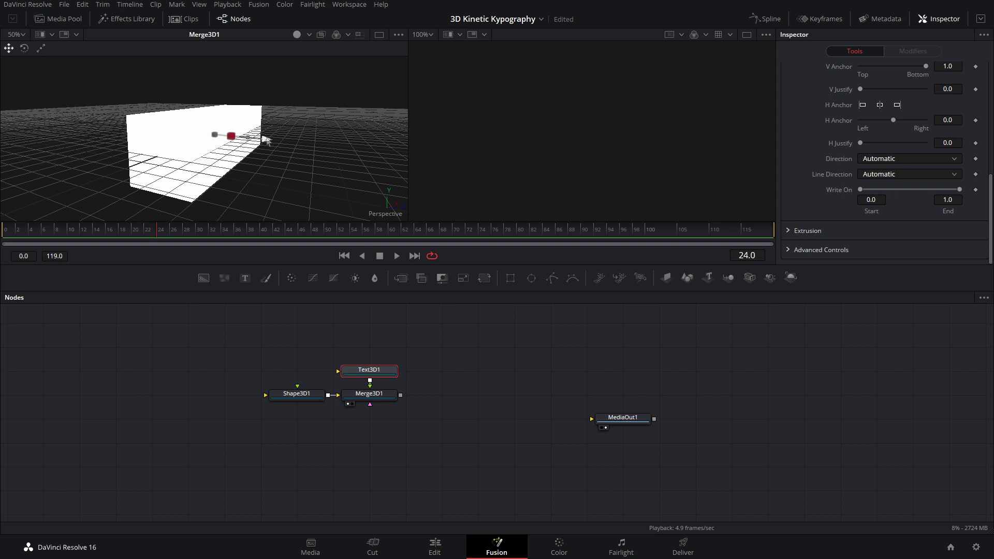
mouse_move(288, 145)
left_mouse_down()
mouse_move(322, 147)
mouse_move(273, 158)
mouse_move(274, 137)
mouse_move(320, 145)
mouse_move(275, 151)
left_mouse_up()
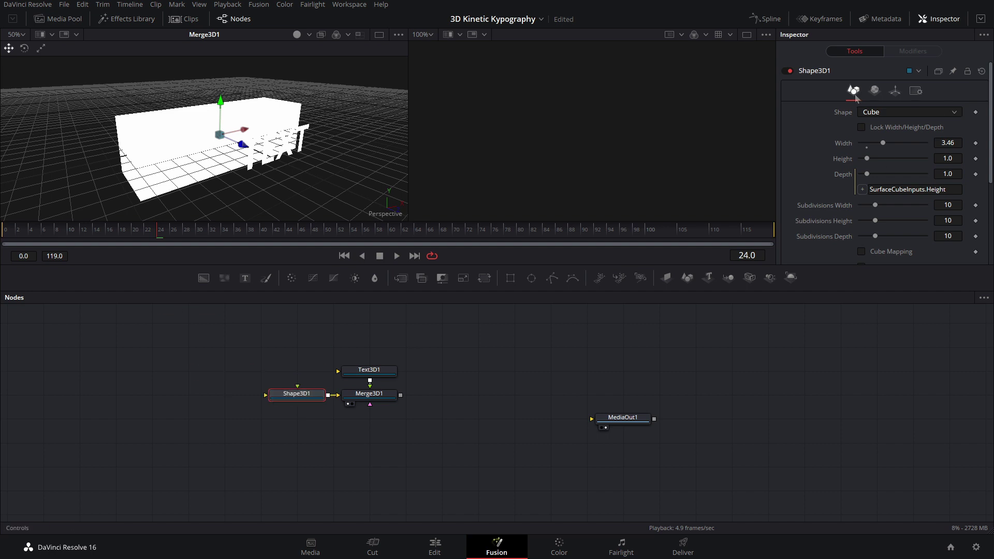
Set the diffuse material colour of the cube to black.
left_click(874, 92)
left_click_drag(887, 184, 819, 238)
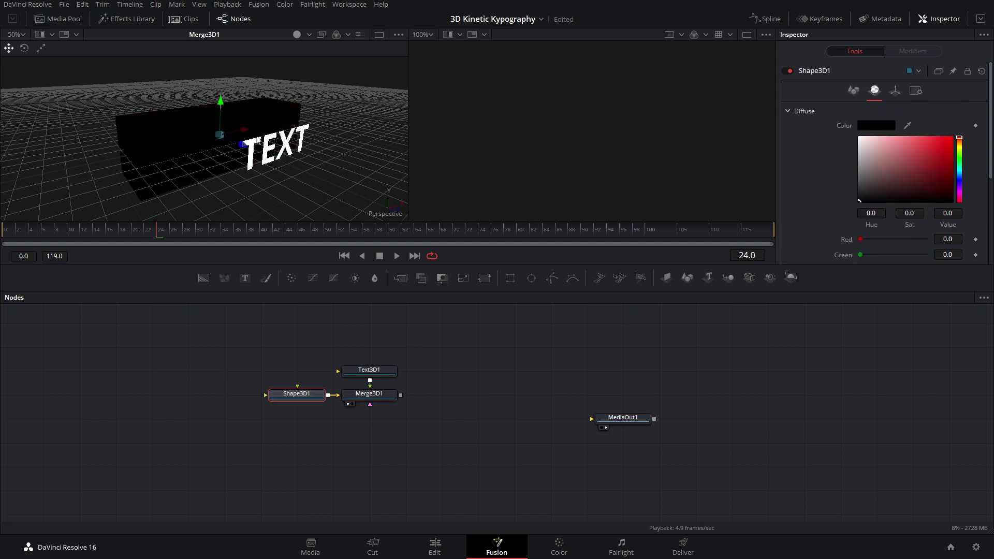
left_click_drag(286, 153, 224, 128)
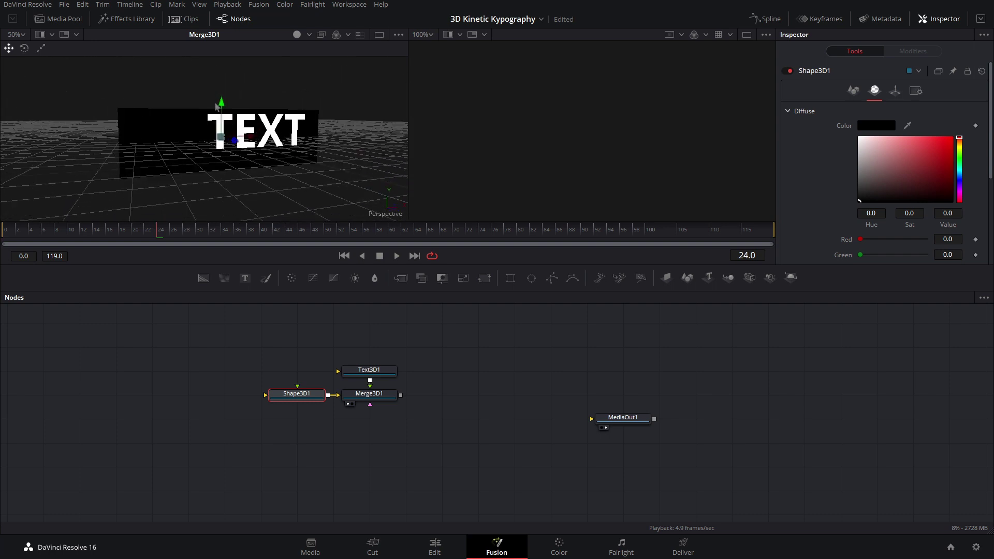
Extrude the 3D text by raising its Extrusion Depth to about 0.07 and slightly beyond.
left_click(218, 118)
scroll(892, 191, "down", 8)
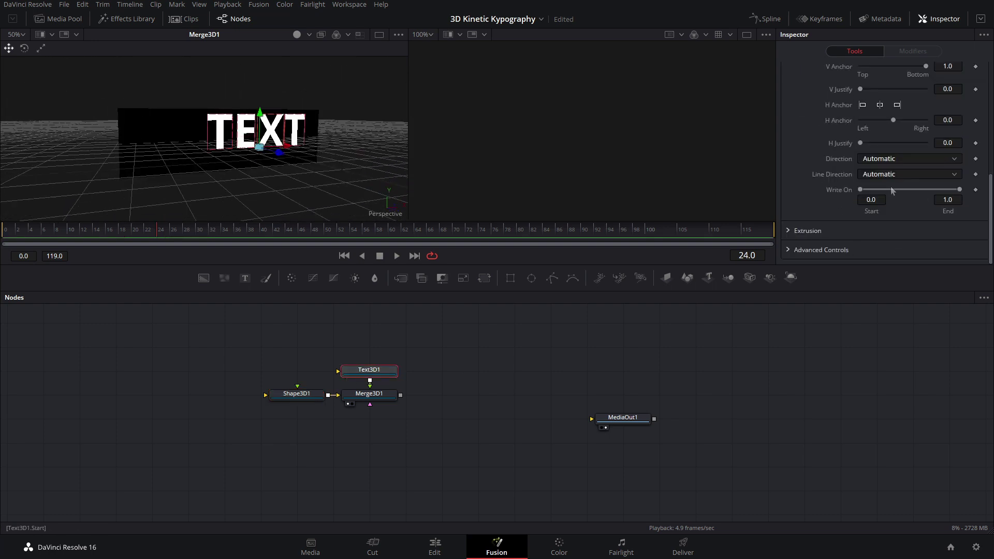
left_click(788, 232)
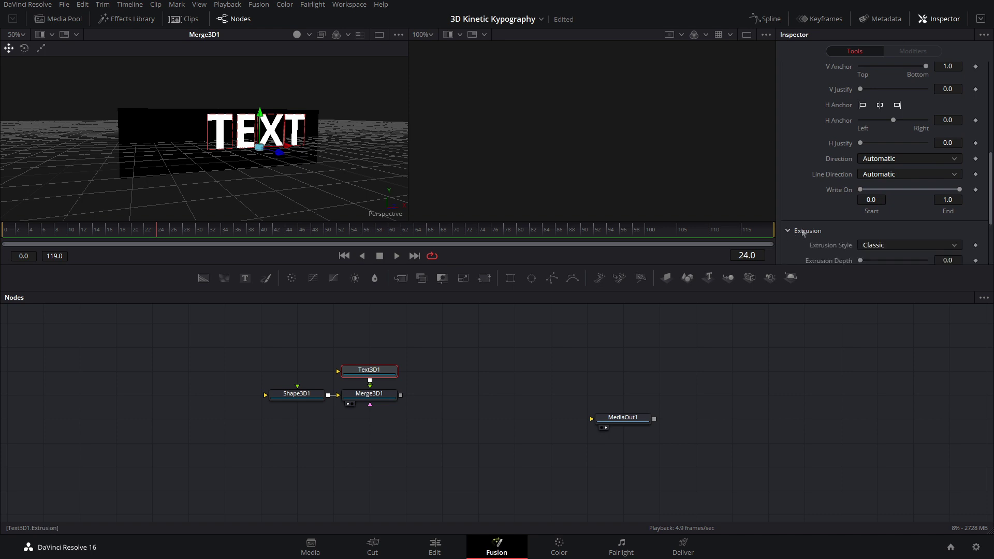
left_click_drag(861, 261, 885, 262)
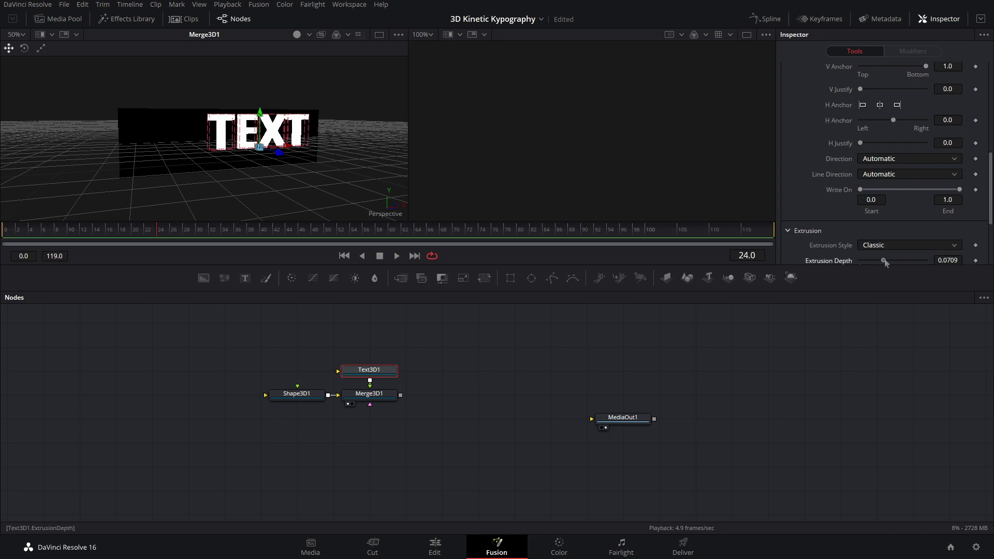
left_click_drag(255, 132, 344, 142)
scroll(890, 179, "down", 3)
left_click_drag(883, 201, 893, 199)
Enlarge the 3D text by setting its Size to 1.5.
left_click_drag(363, 144, 213, 98)
scroll(217, 109, "down", 3)
scroll(868, 85, "up", 3)
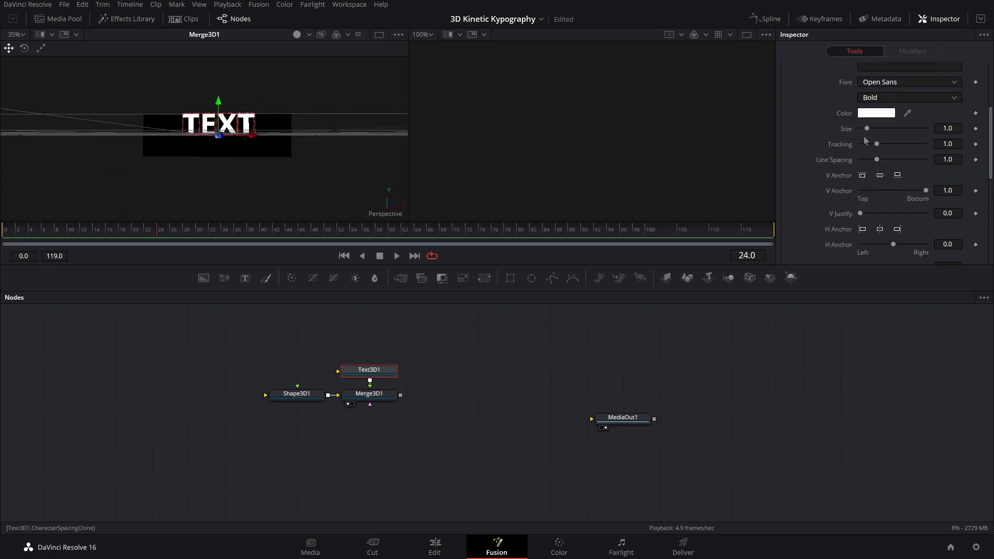
left_click_drag(867, 129, 873, 131)
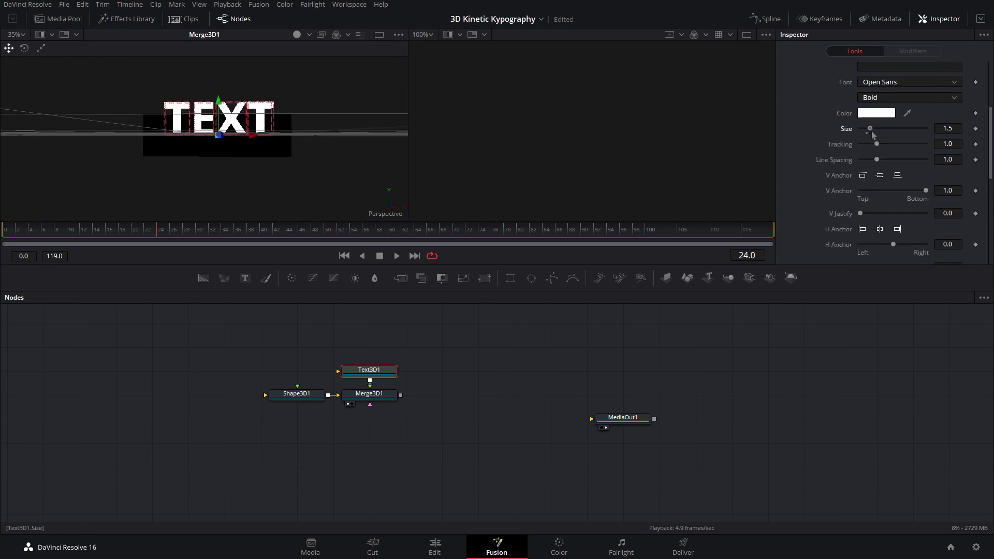
Position the 3D text against the cube's front face and lower it to the vertical middle of that face.
left_click_drag(249, 113, 390, 154)
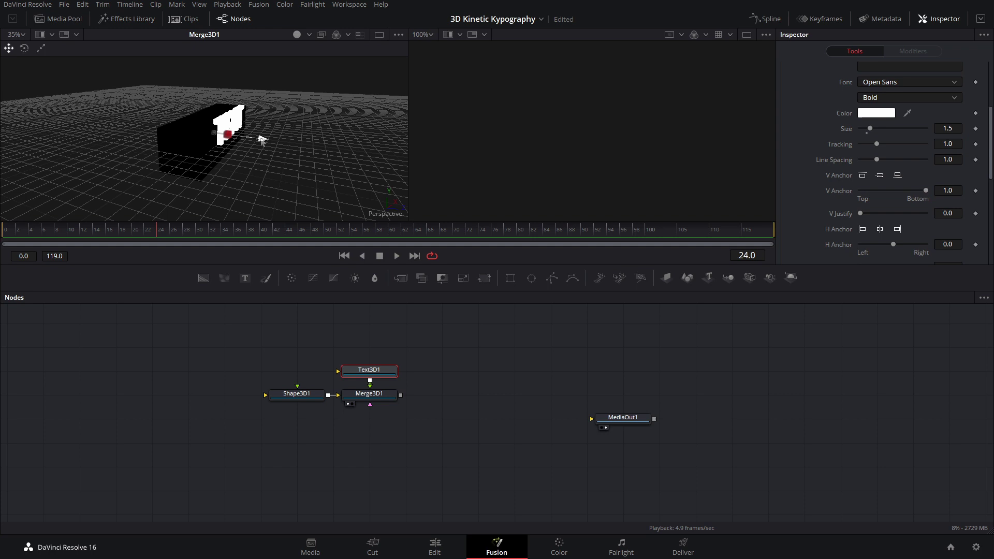
left_click_drag(263, 142, 145, 93)
scroll(239, 115, "up", 5)
left_click_drag(239, 115, 205, 146)
Resize the black cube to a Width of 2.67 and a Height of 0.81.
left_click(298, 399)
scroll(829, 145, "up", 5)
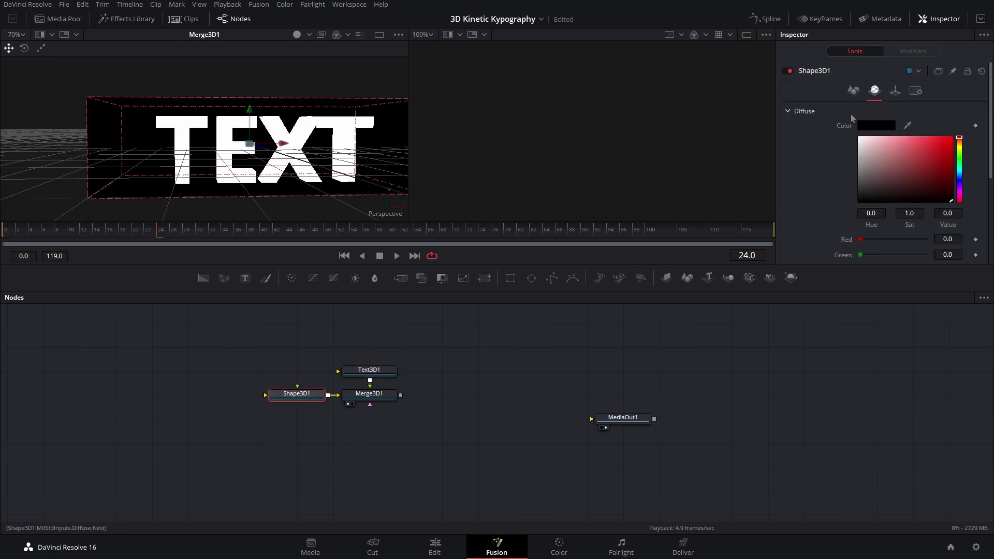
left_click(853, 91)
left_click_drag(944, 146, 903, 146)
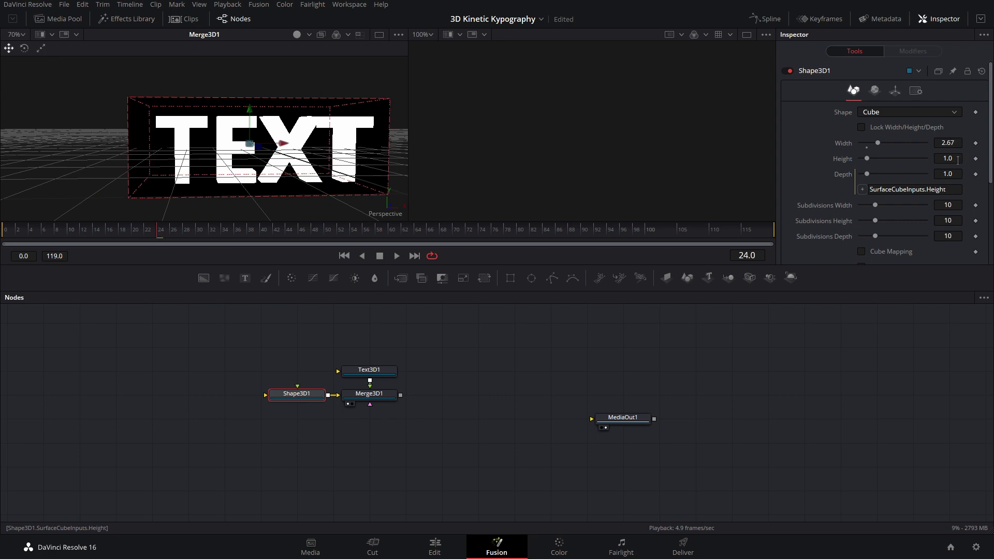
left_click_drag(958, 160, 947, 160)
Move the 3D text back in depth so it sits against the resized cube's front face.
left_click_drag(334, 142, 530, 146)
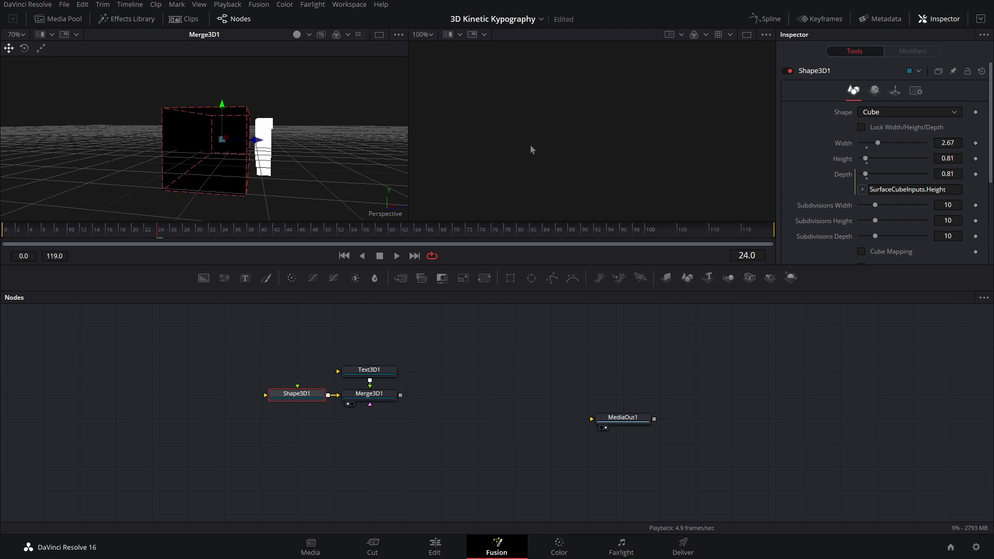
left_click(382, 372)
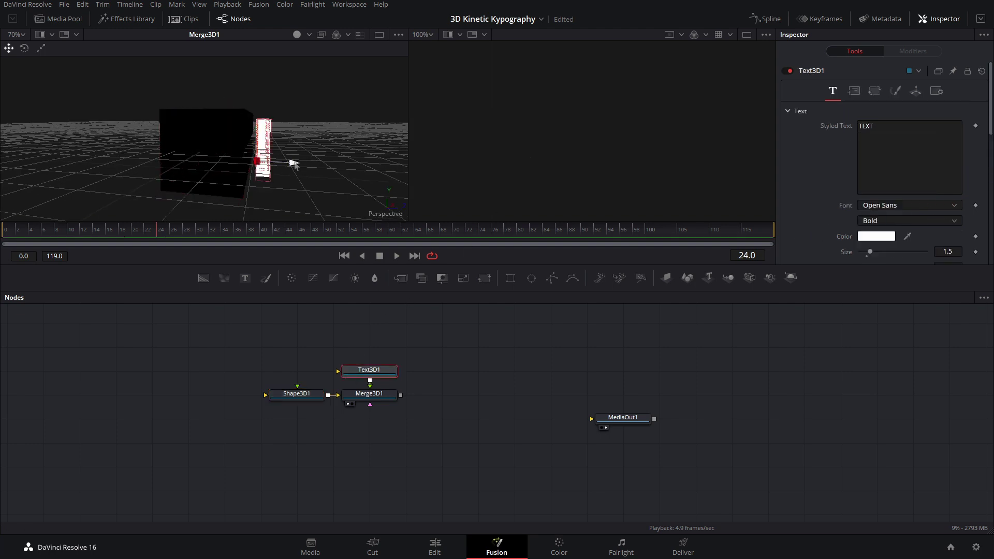
left_click_drag(294, 165, 357, 204)
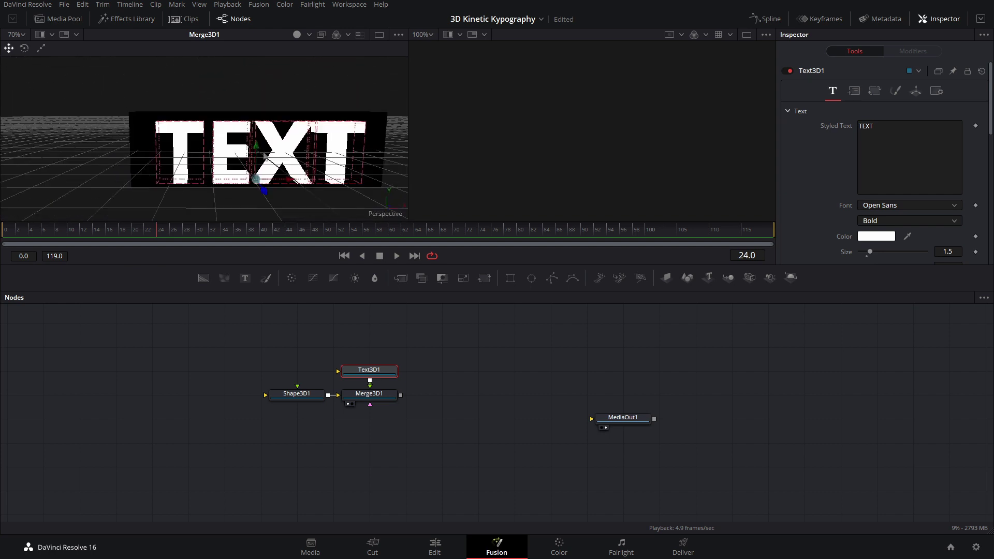
left_click(232, 115)
left_click_drag(232, 116, 307, 155)
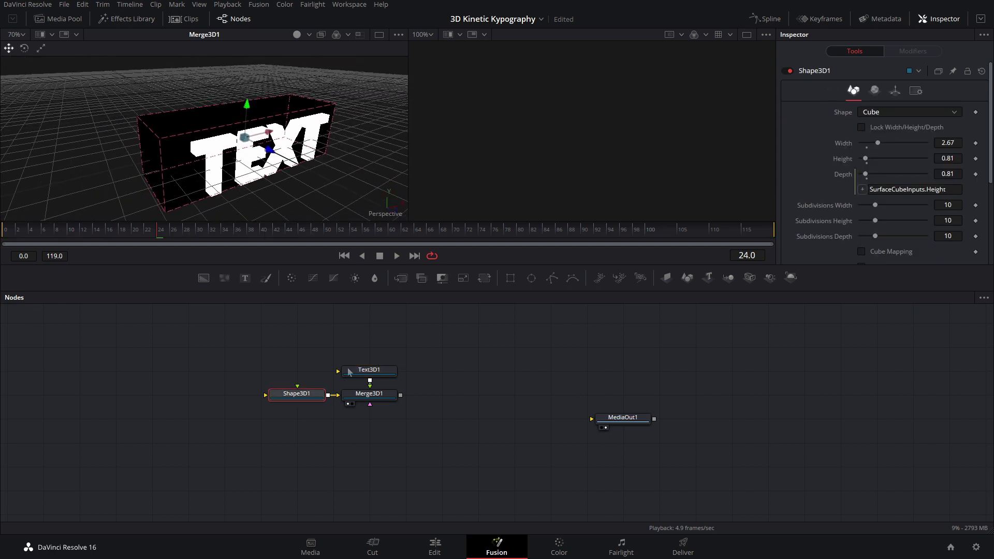
Move the Text3D1 node up and insert a Duplicate 3D node between it and Merge3D1.
left_click_drag(386, 372, 380, 349)
key("shift+space")
type("pris")
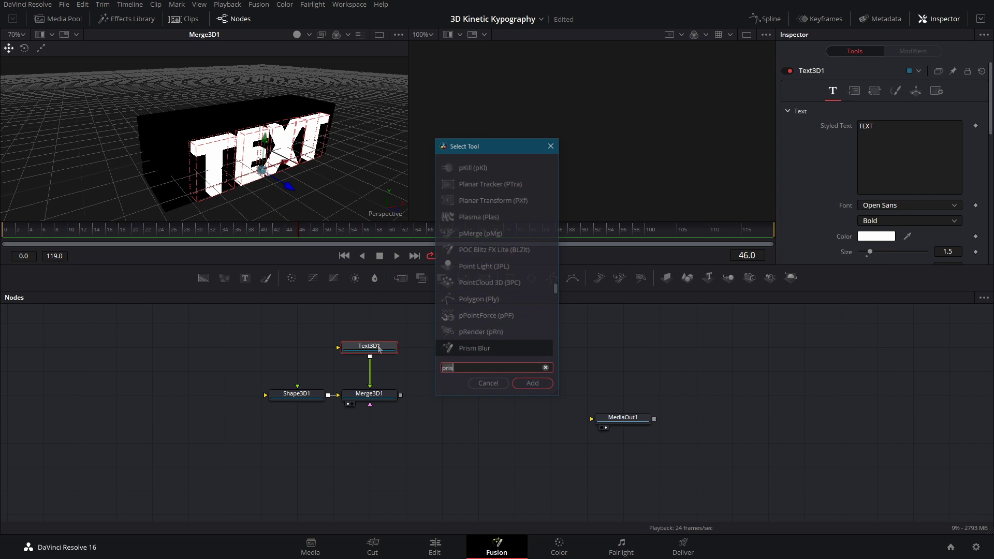
key("BackSpace")
key("BackSpace")
key("BackSpace")
key("BackSpace")
type("dupl")
key("Down")
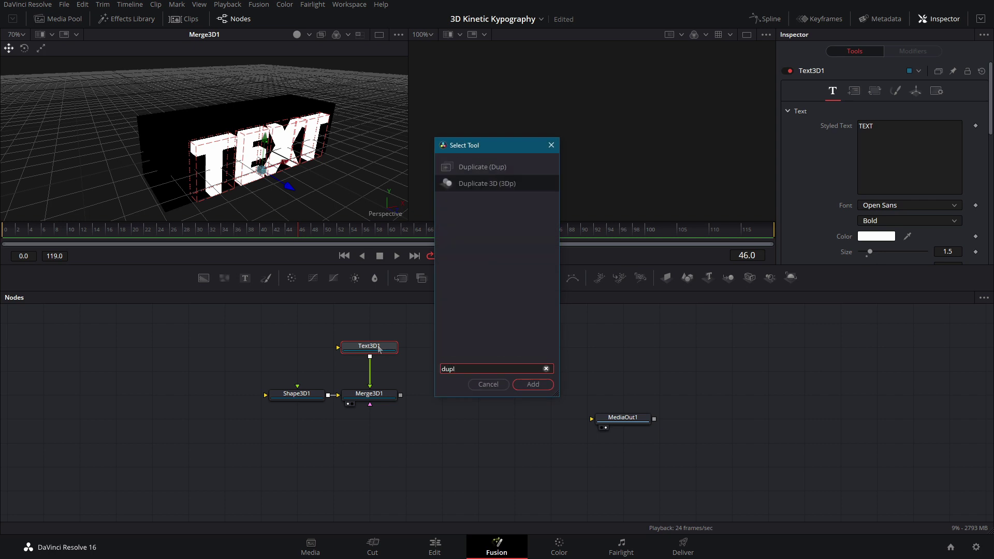
key("Return")
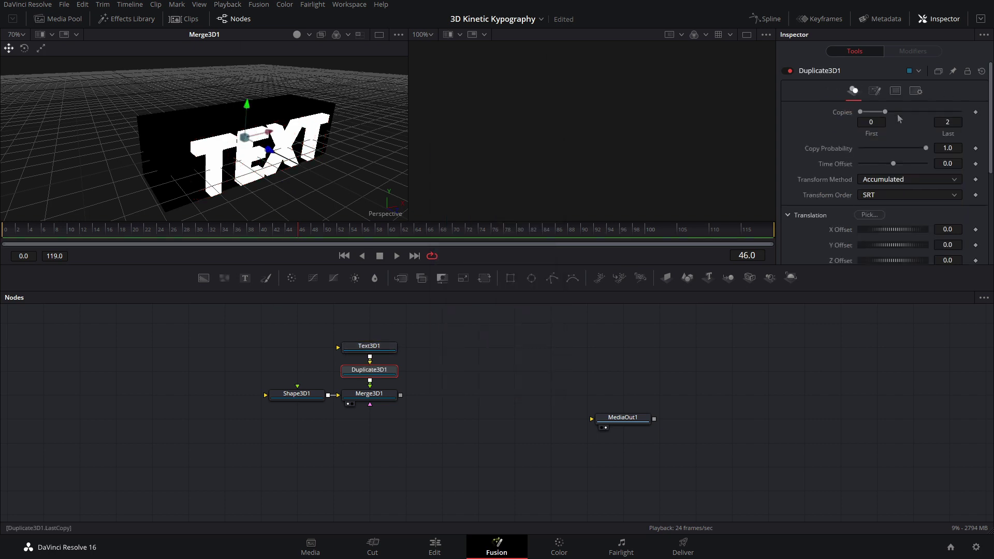
Set the X Rotation of the duplicated text to 90 degrees.
scroll(877, 193, "down", 3)
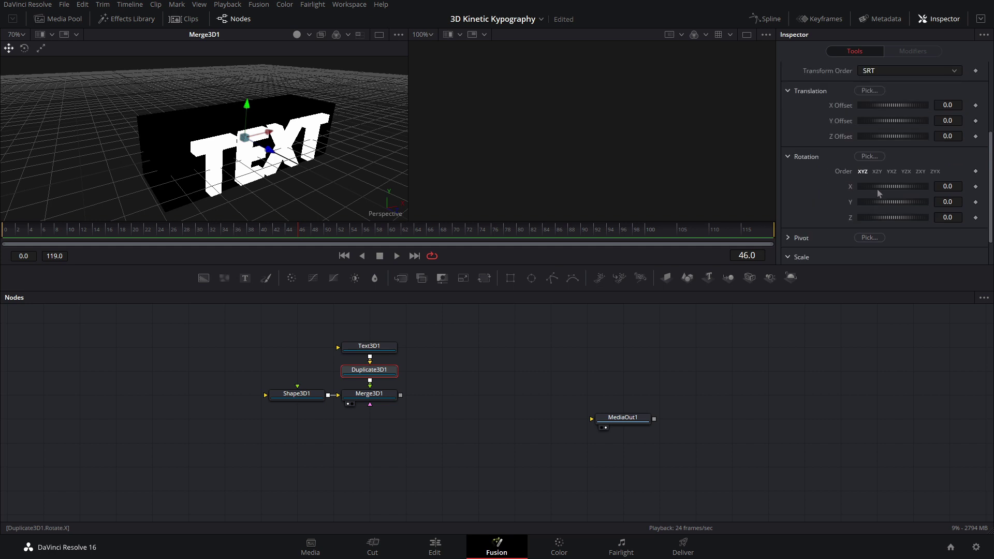
left_click_drag(883, 188, 885, 189)
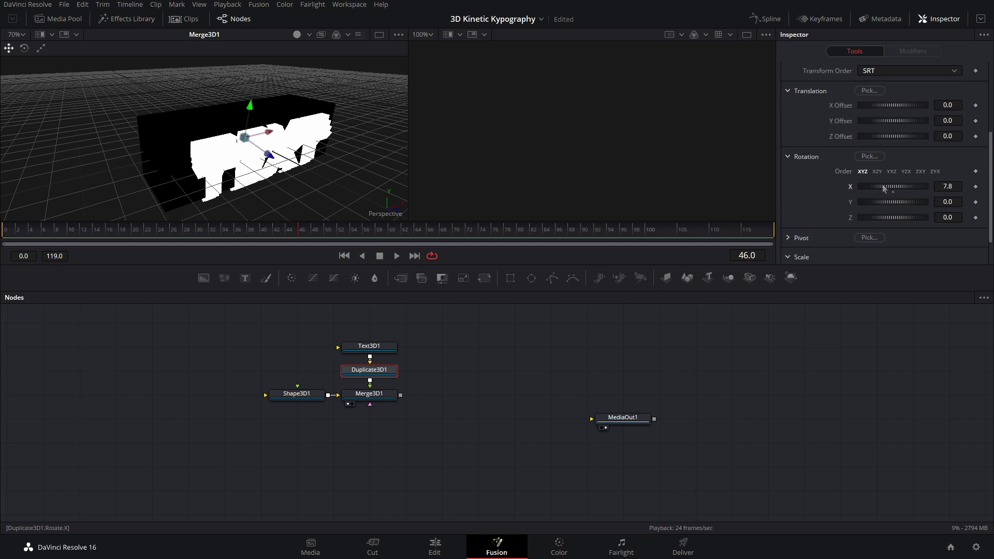
left_click_drag(884, 189, 901, 192)
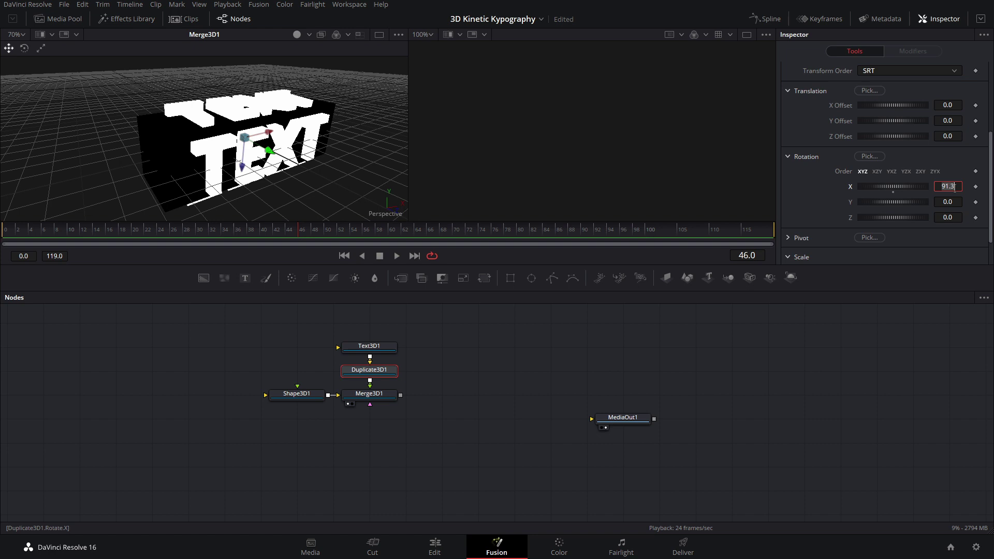
type("90")
key("Tab")
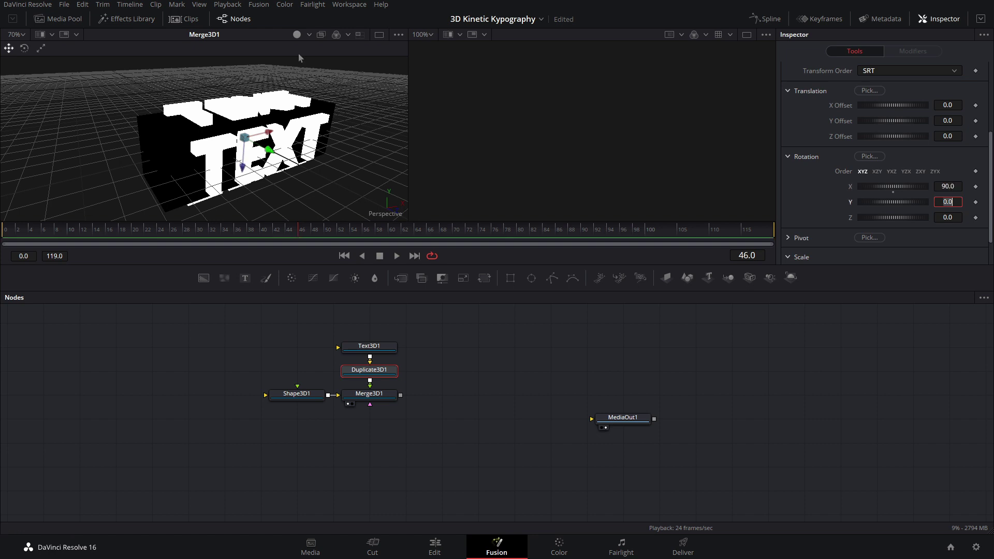
Set the last copy of the text duplicate to 4 and check the cube's faces from other angles.
left_click_drag(265, 115, 334, 112)
scroll(899, 144, "up", 3)
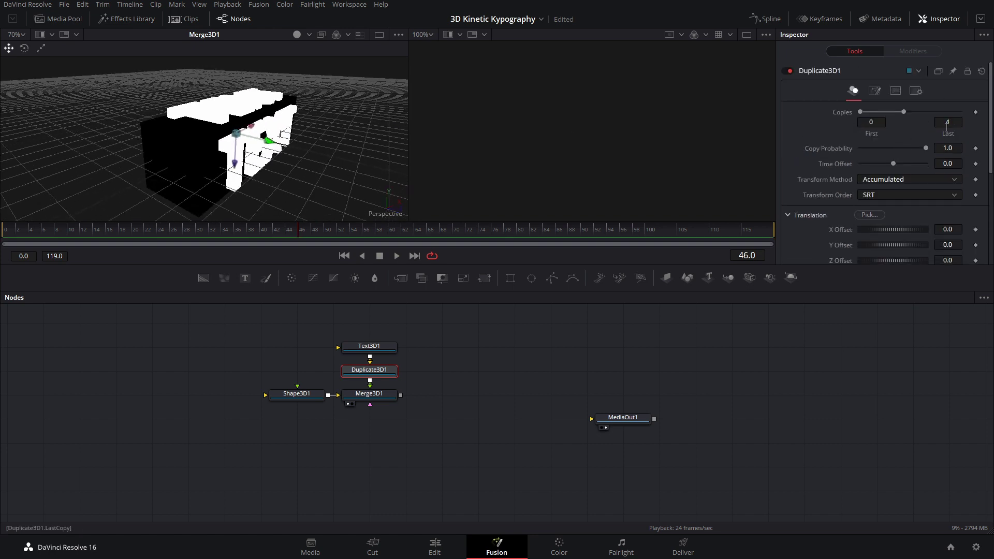
scroll(935, 149, "down", 3)
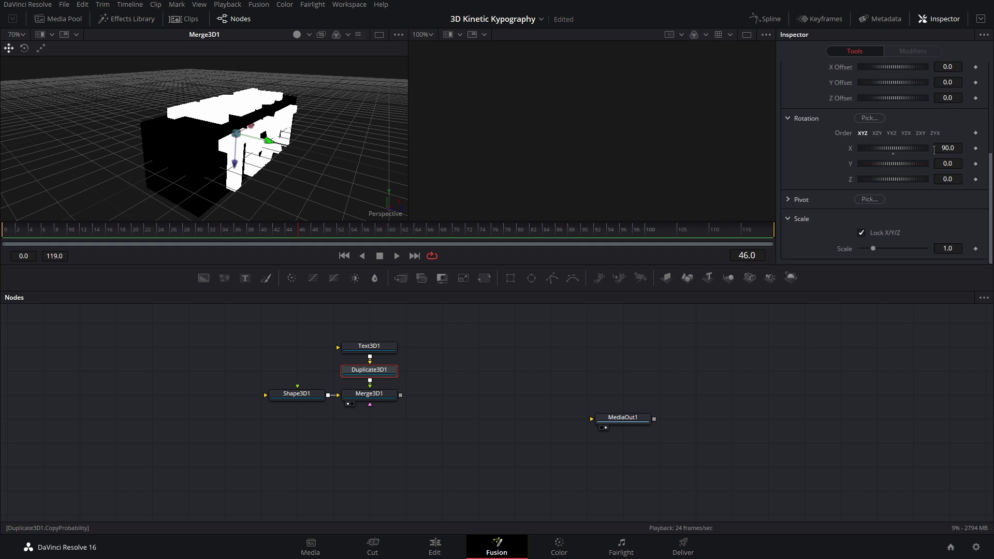
left_click_drag(272, 150, 154, 155)
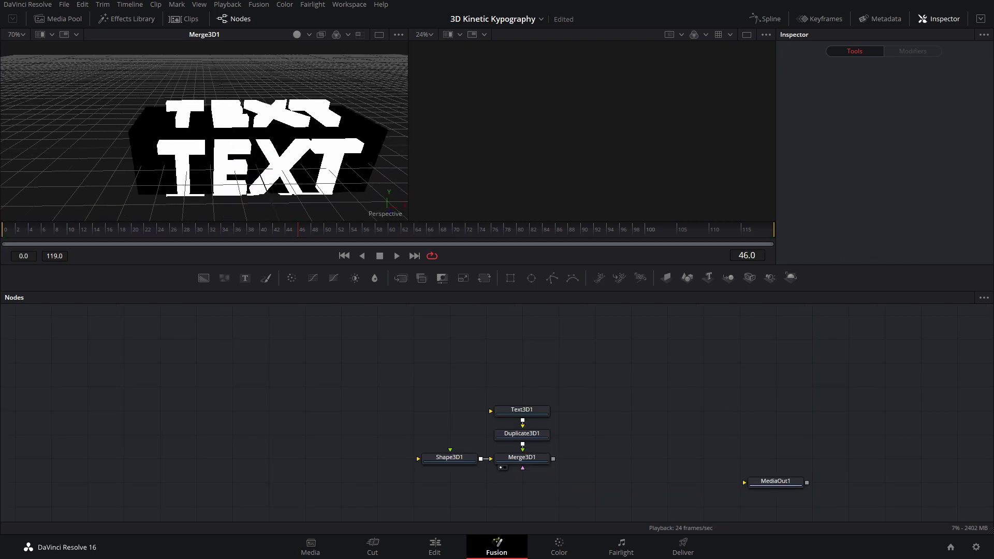
Add the image BackLight_2K_37.jpg to the node graph and show it in the second viewer, keeping its node at its original place.
left_click_drag(157, 227, 295, 400)
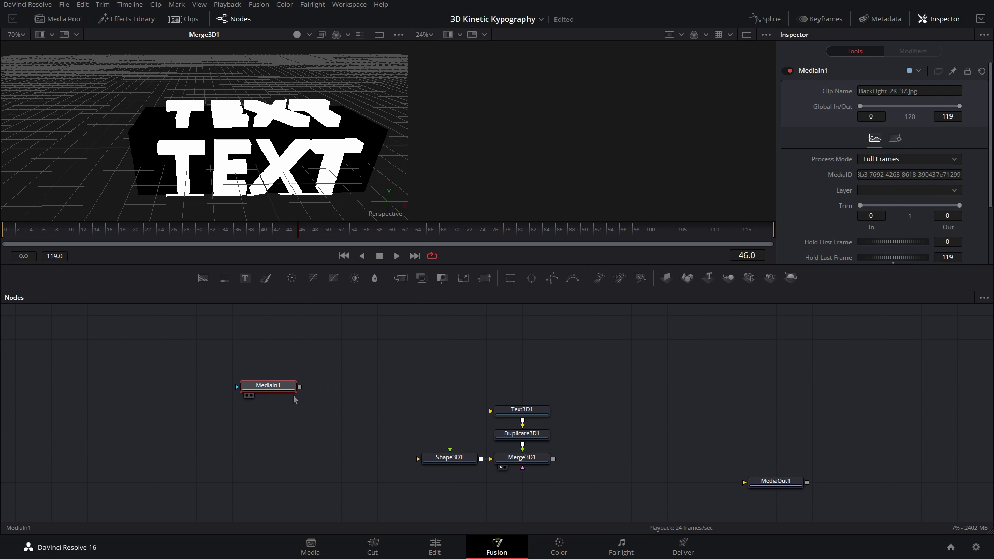
key("2")
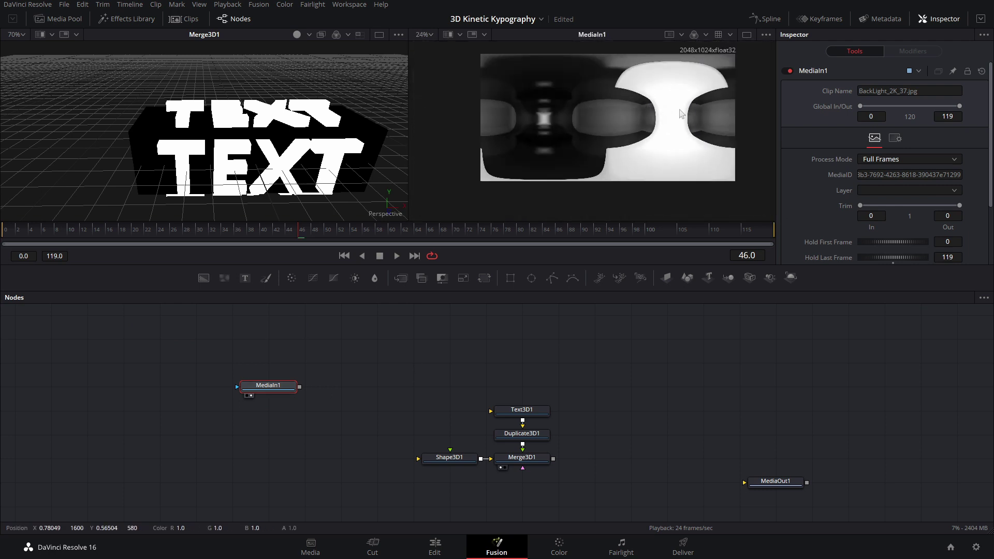
mouse_move(620, 120)
left_mouse_down()
mouse_move(593, 138)
mouse_move(613, 107)
left_mouse_up()
left_click_drag(276, 389, 421, 365)
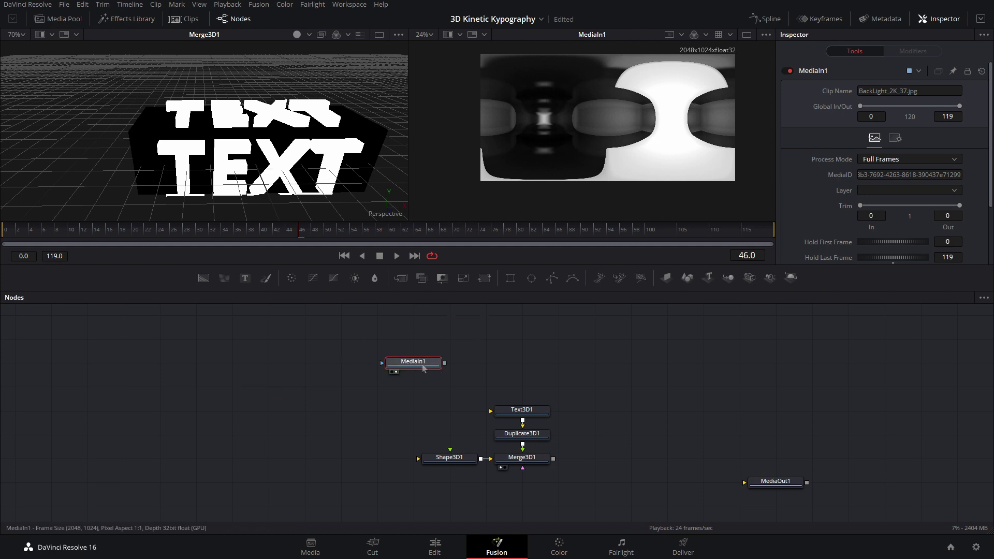
key("ctrl+z")
Add a SphereMap node after the MediaIn1 image and show it in the second viewer.
key("shift+space")
type("dupl")
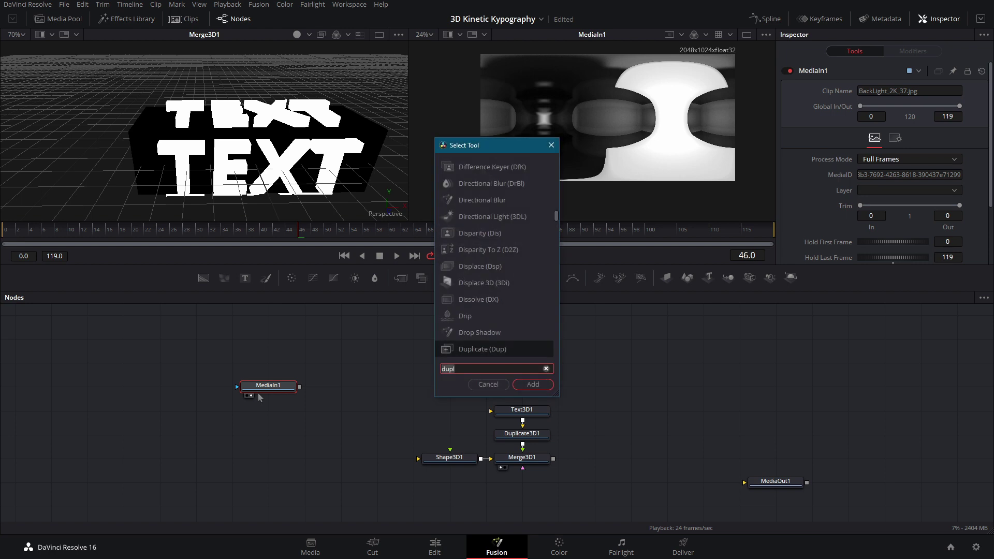
key("BackSpace")
key("BackSpace")
key("BackSpace")
key("BackSpace")
type("sphe")
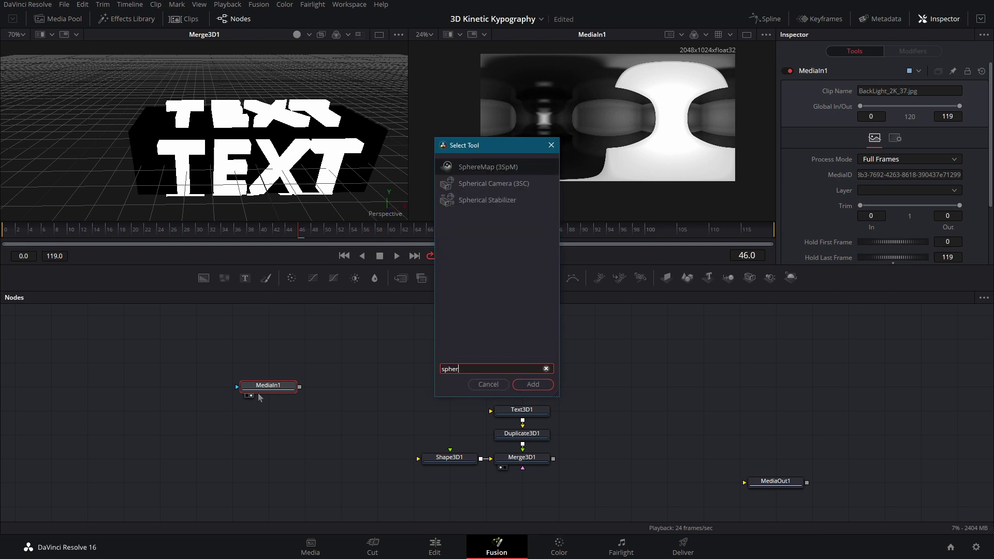
type("r")
key("Return")
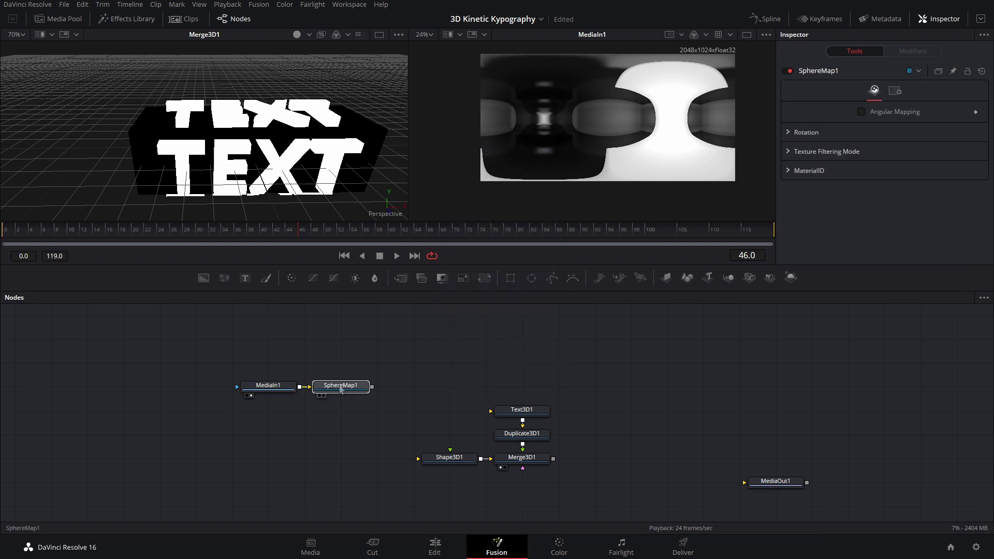
key("2")
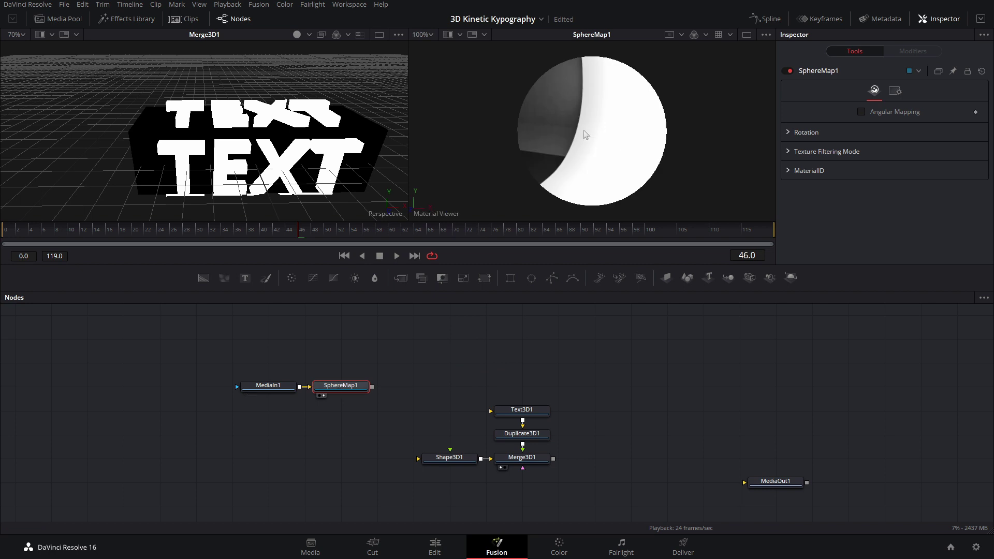
left_click_drag(339, 388, 581, 164)
Move the MediaIn1 and SphereMap1 nodes up together to make room below them.
left_click_drag(358, 316, 246, 411)
left_click_drag(362, 389, 363, 365)
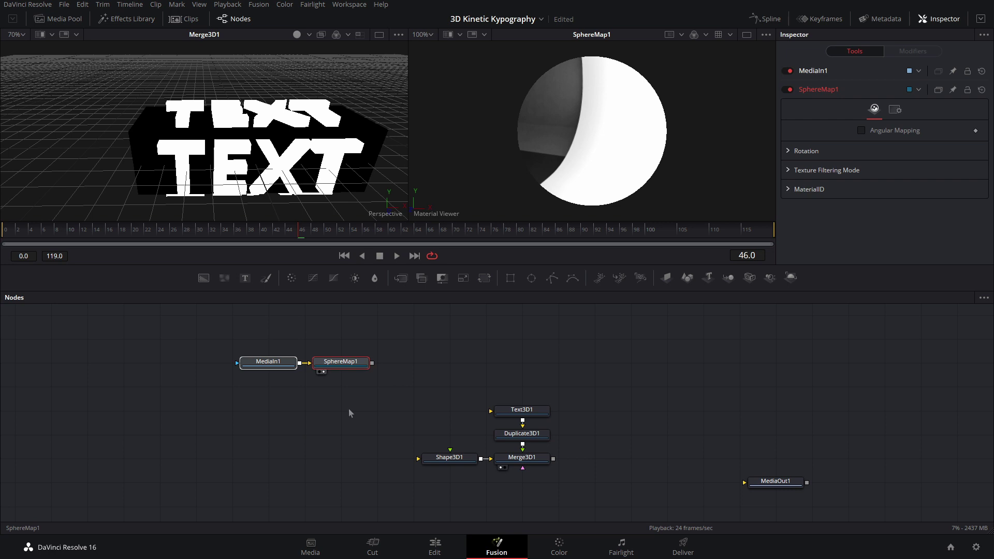
left_click(348, 410)
Add a Ward material node below the SphereMap branch and connect a Reflect node after it.
left_click_drag(266, 447, 417, 429)
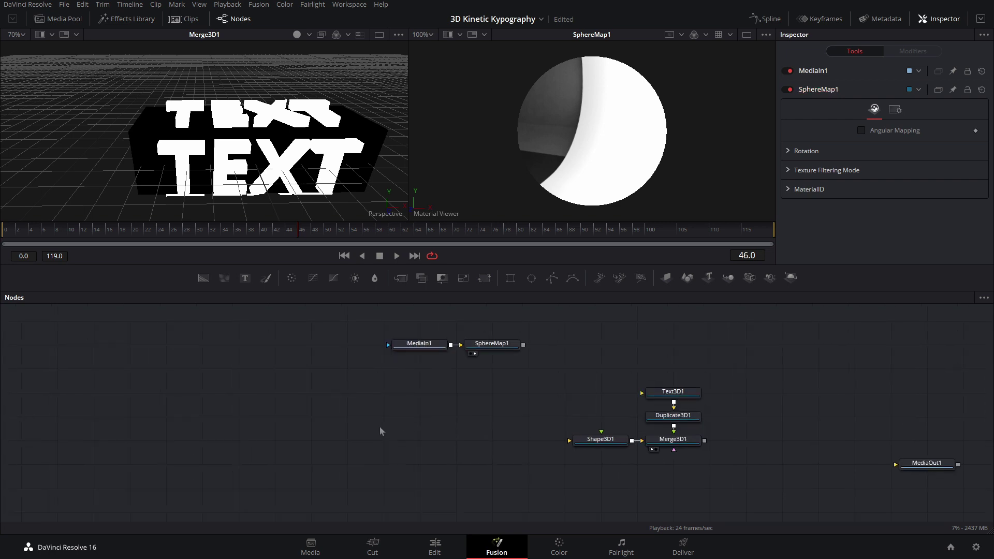
key("shift+space")
type("ward")
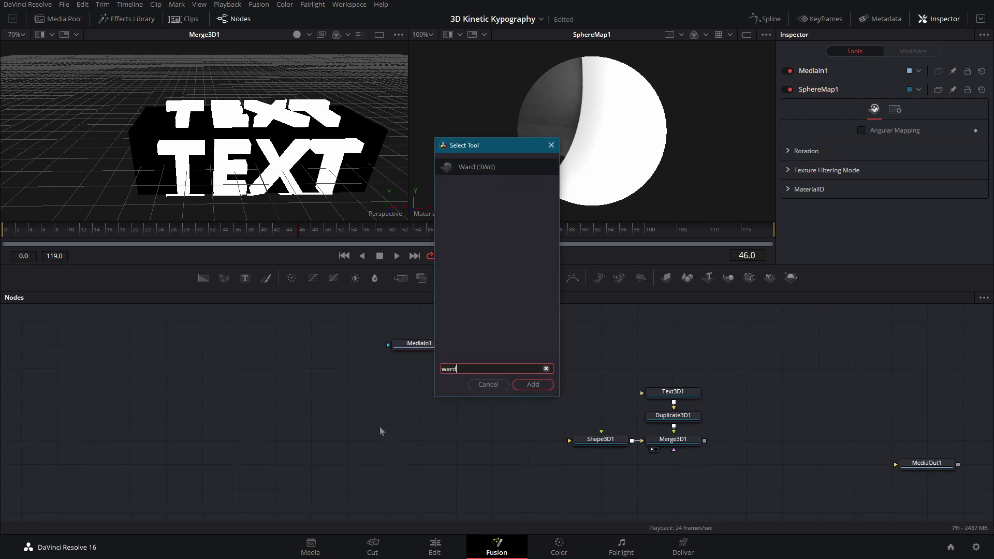
key("Return")
key("shift+space")
type("reflect")
key("Return")
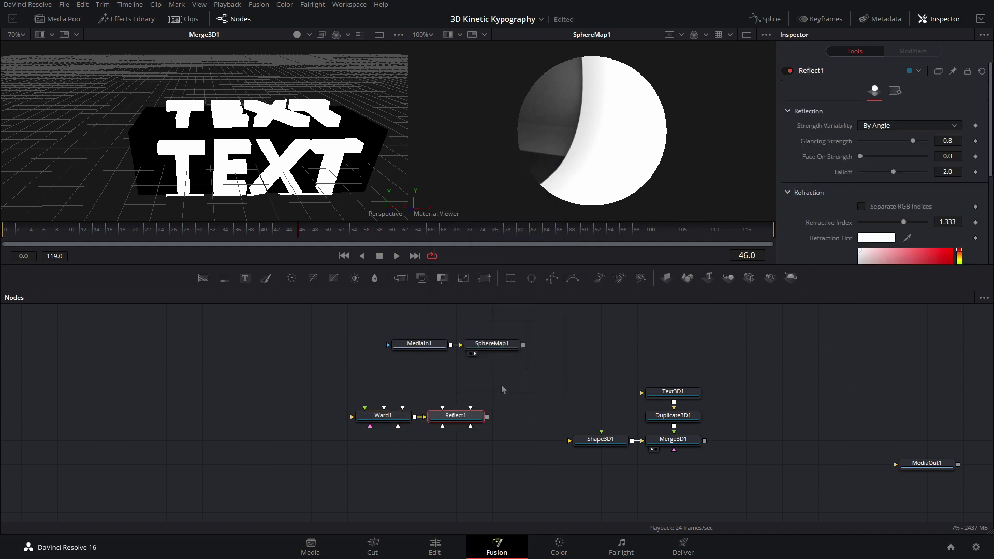
Set the Ward material's diffuse colour to black and view the text cube at an angle.
left_click(362, 418)
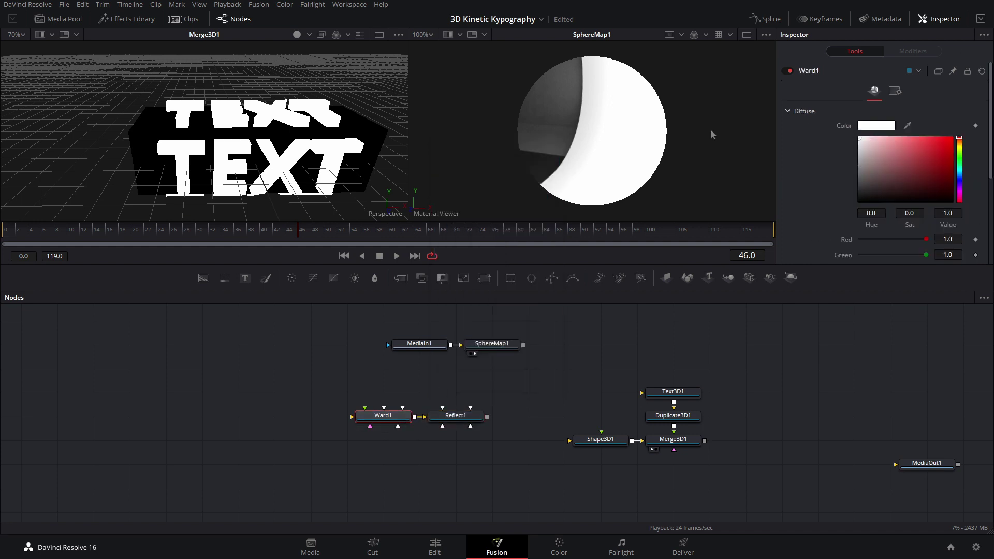
left_click_drag(901, 189, 852, 210)
left_click_drag(144, 150, 167, 137)
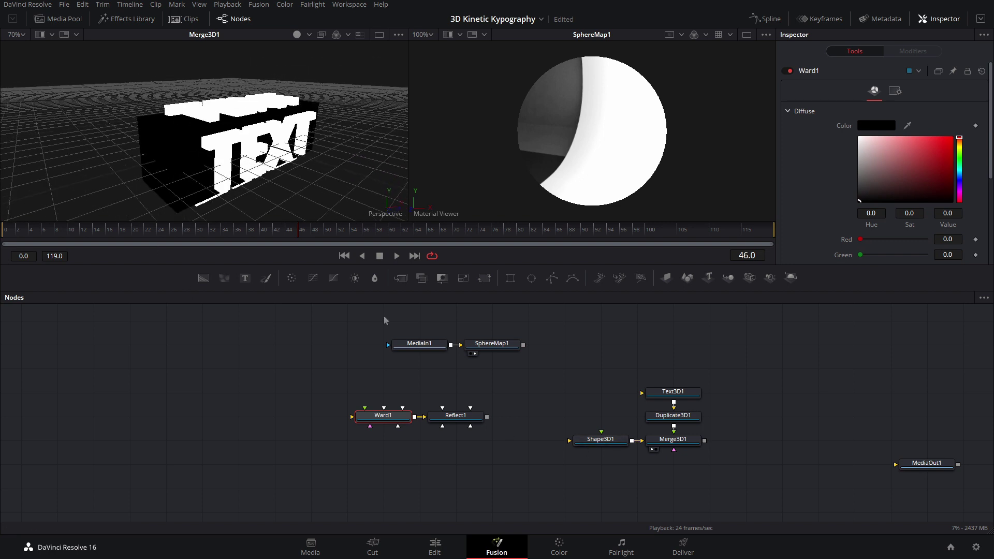
Move the Ward1 and Reflect1 nodes down together and look over each one's settings.
left_click_drag(522, 386, 349, 434)
left_click_drag(444, 415, 444, 440)
left_click(383, 444)
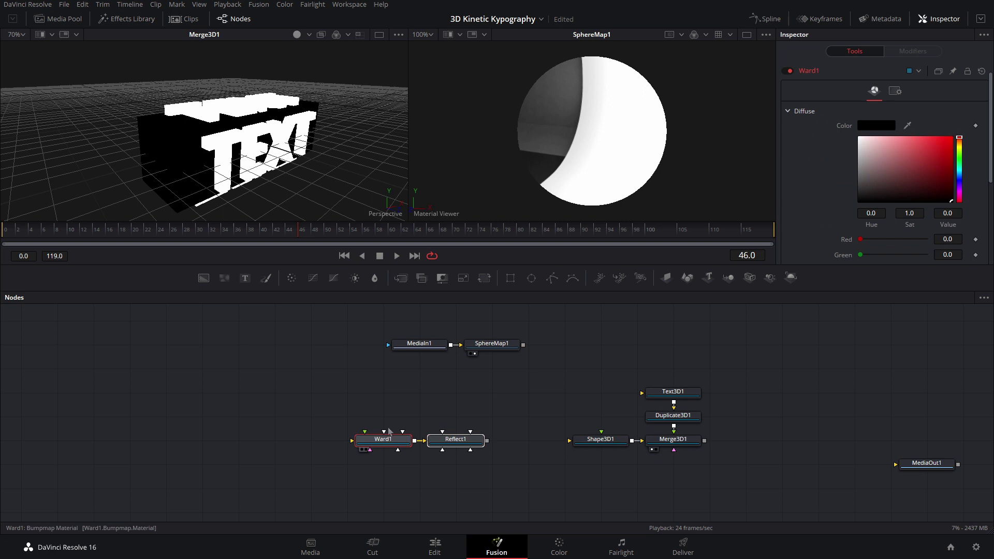
left_click(539, 401)
left_click(396, 446)
scroll(903, 190, "down", 1)
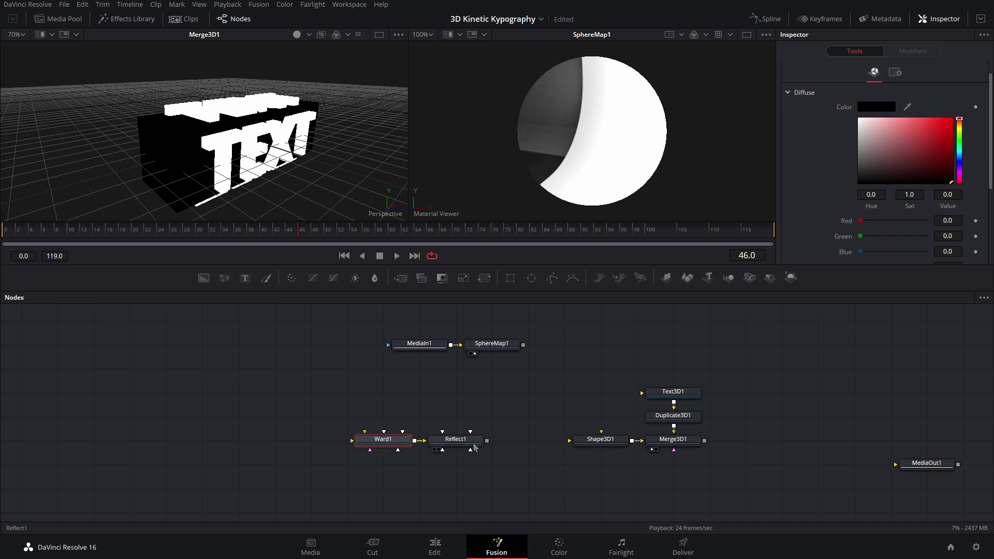
left_click(456, 439)
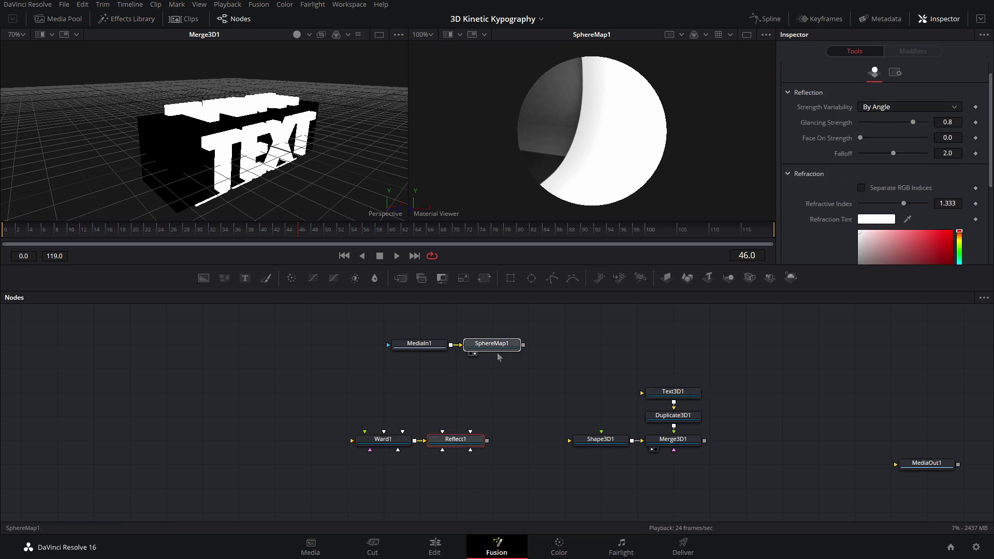
Place SphereMap1 beneath MediaIn1 and connect it to the Reflection Color Material input of Reflect1.
left_click_drag(498, 346, 425, 370)
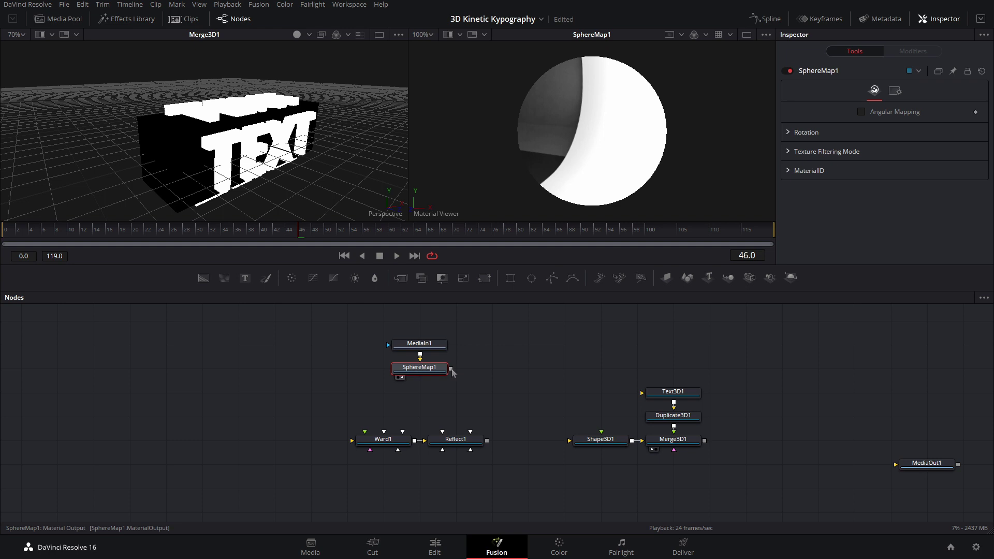
left_click_drag(451, 370, 454, 444)
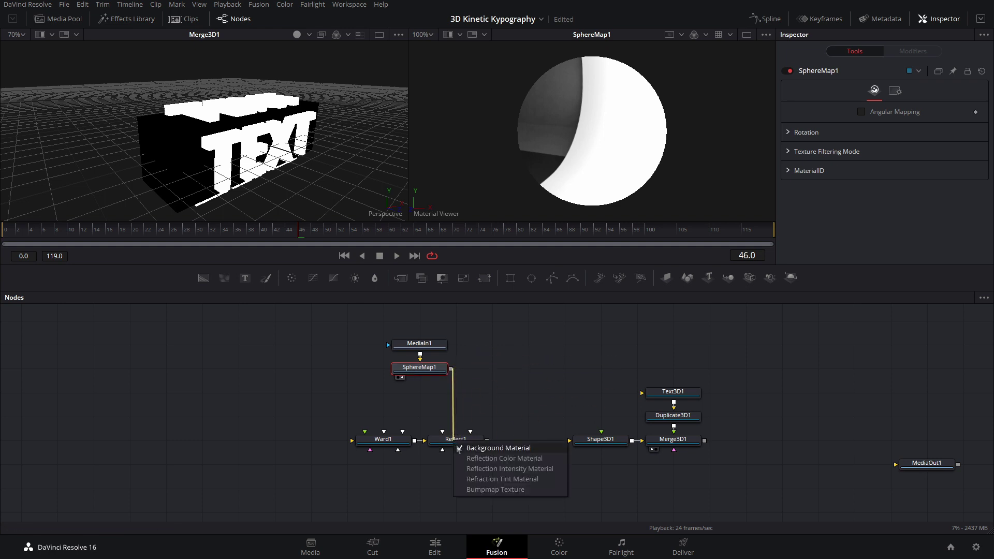
left_click(533, 460)
left_click(473, 444)
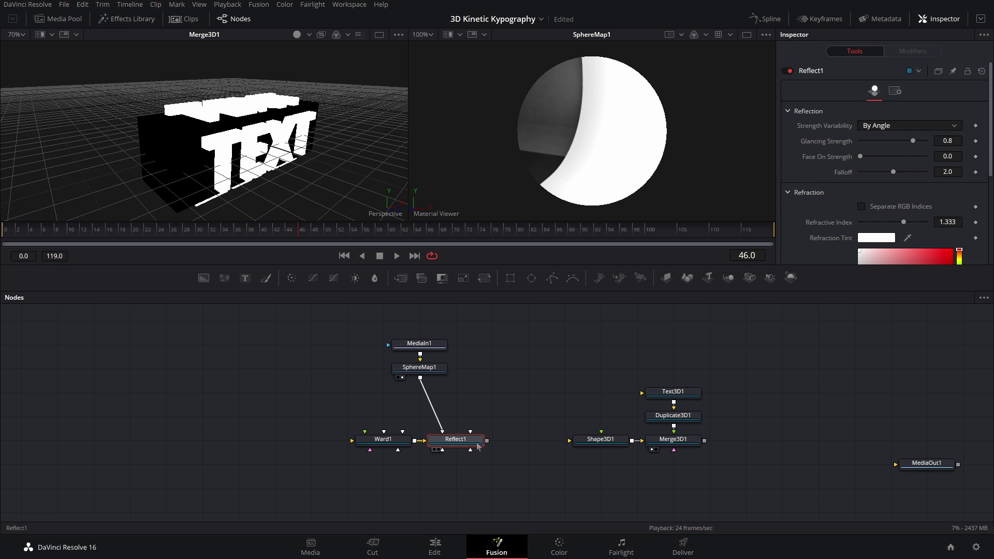
Preview Reflect1 in the material viewer and connect its output to the material input of Shape3D1.
key("2")
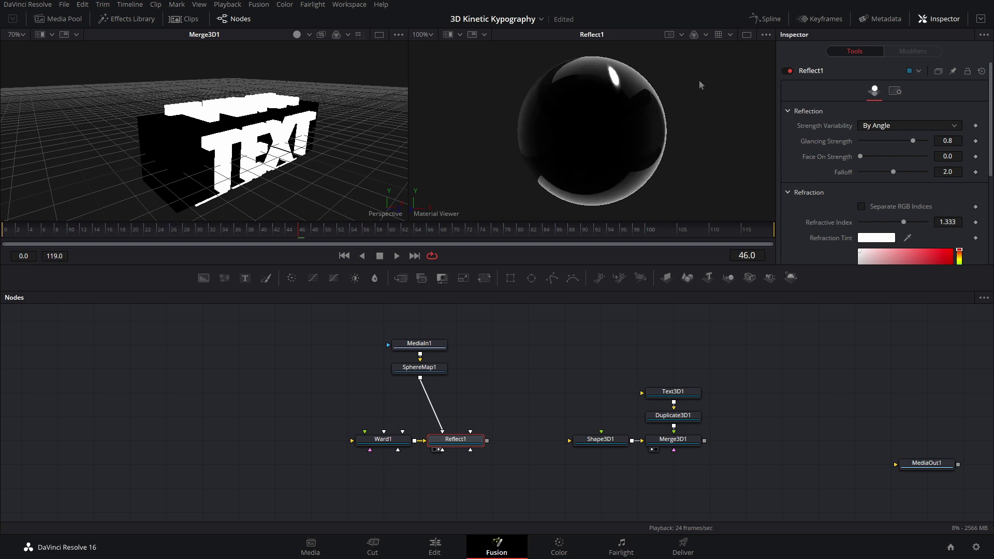
left_click_drag(700, 85, 613, 150)
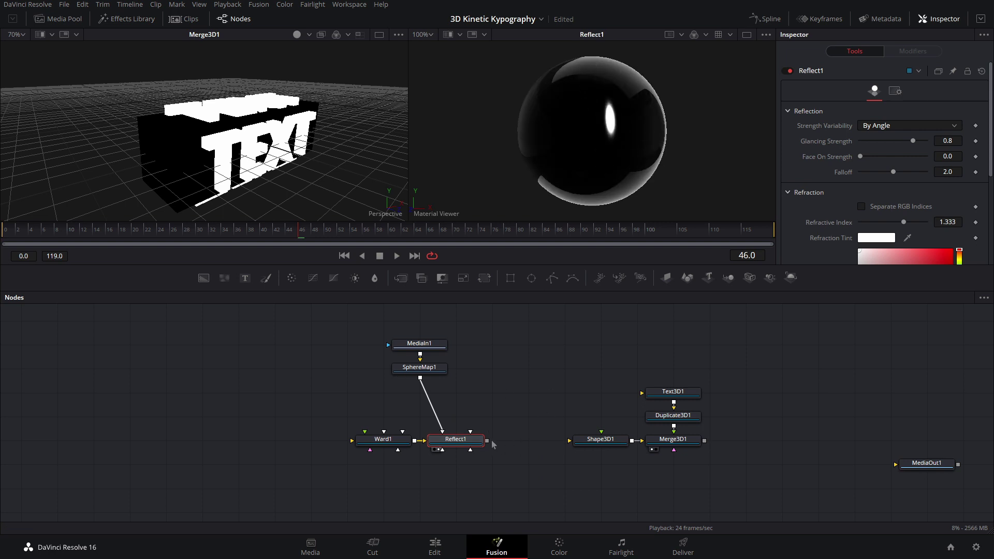
left_click_drag(488, 441, 570, 440)
left_click(601, 439)
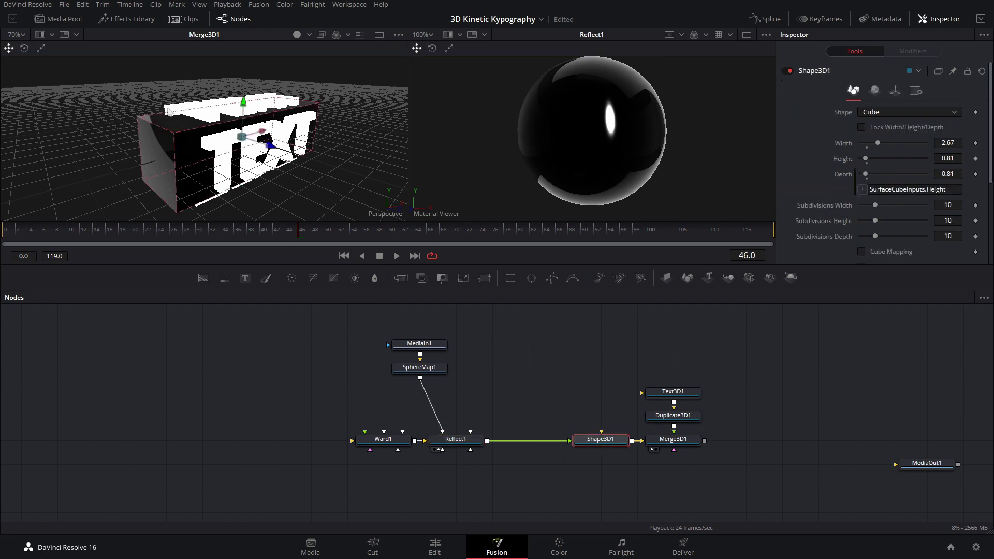
left_click_drag(168, 111, 126, 112)
left_click_drag(246, 154, 212, 158)
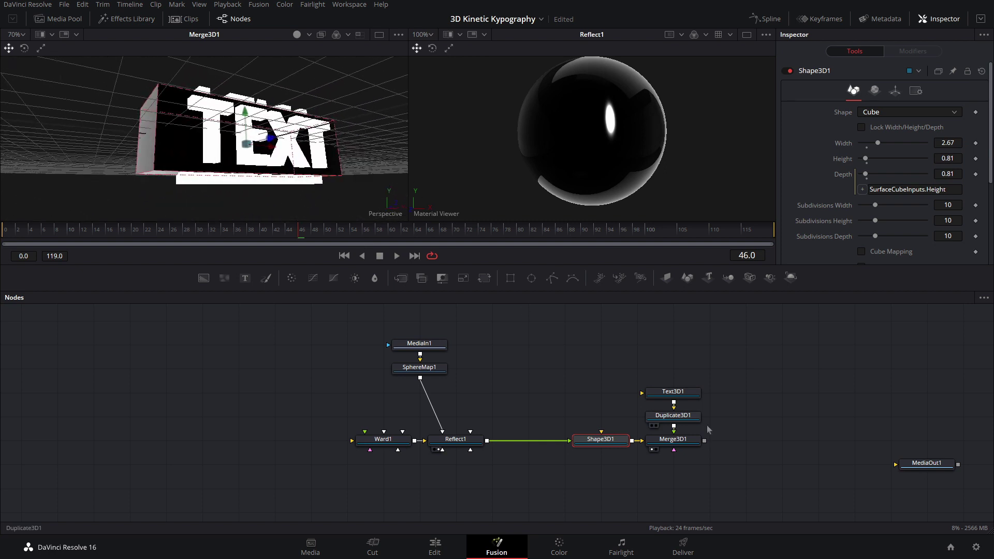
Set Reflect1's Face On Strength to about 0.504 and check the box's reflections from several angles.
left_click(479, 440)
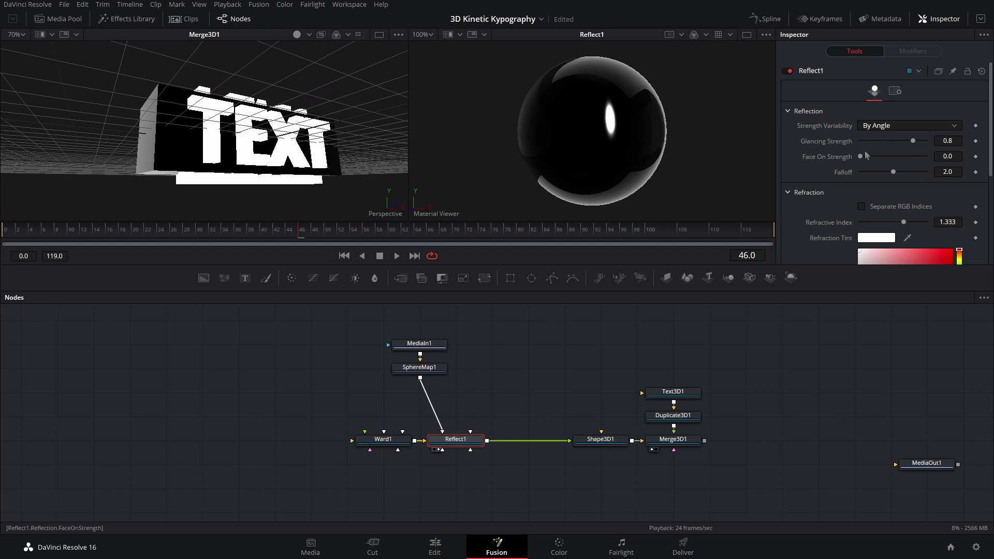
left_click_drag(862, 157, 886, 156)
left_click_drag(321, 133, 240, 234)
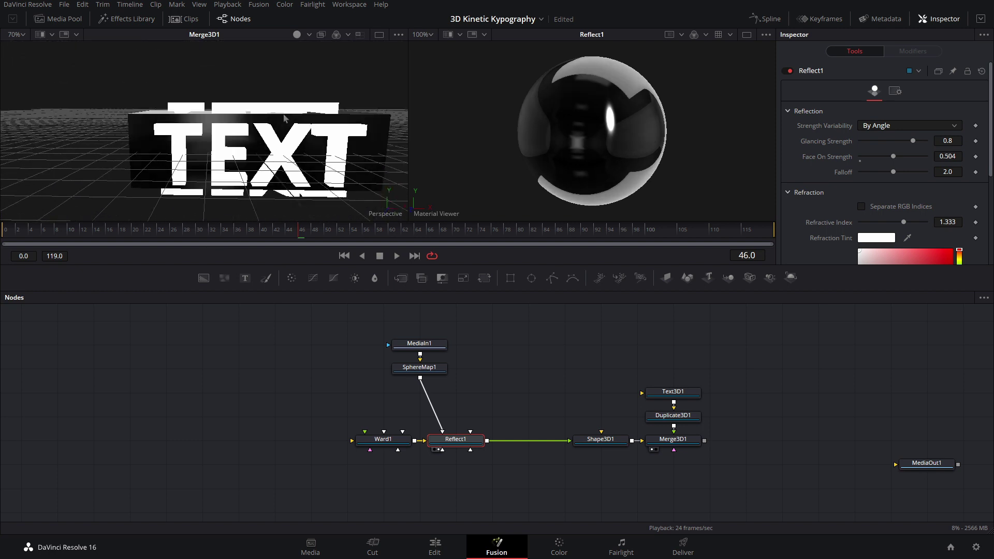
scroll(290, 116, "down", 5)
left_click_drag(291, 112, 276, 93)
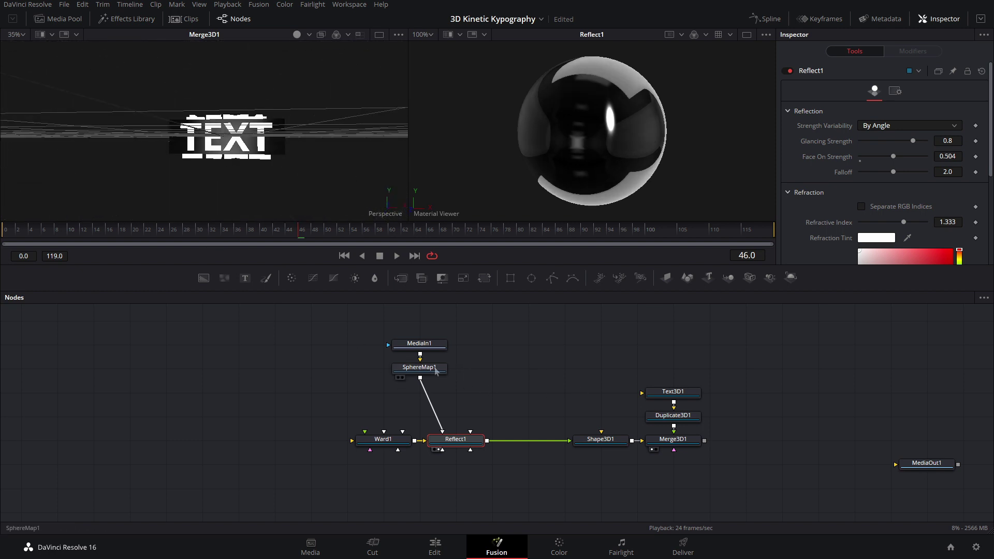
Insert a Transform node between MediaIn1 and SphereMap1 and set its Edges to Wrap.
left_click_drag(435, 345, 437, 330)
key("shift+space")
type("trans")
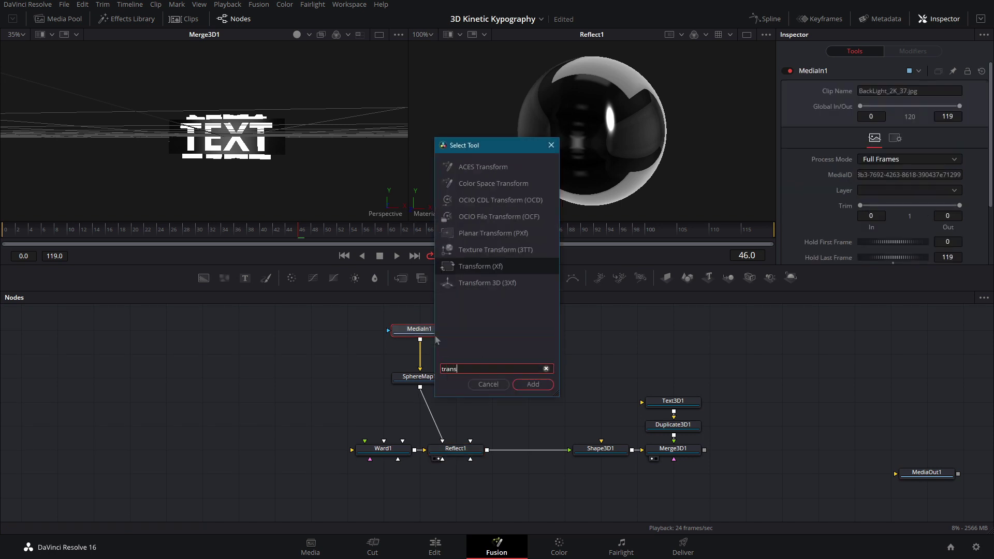
key("Return")
left_click(898, 234)
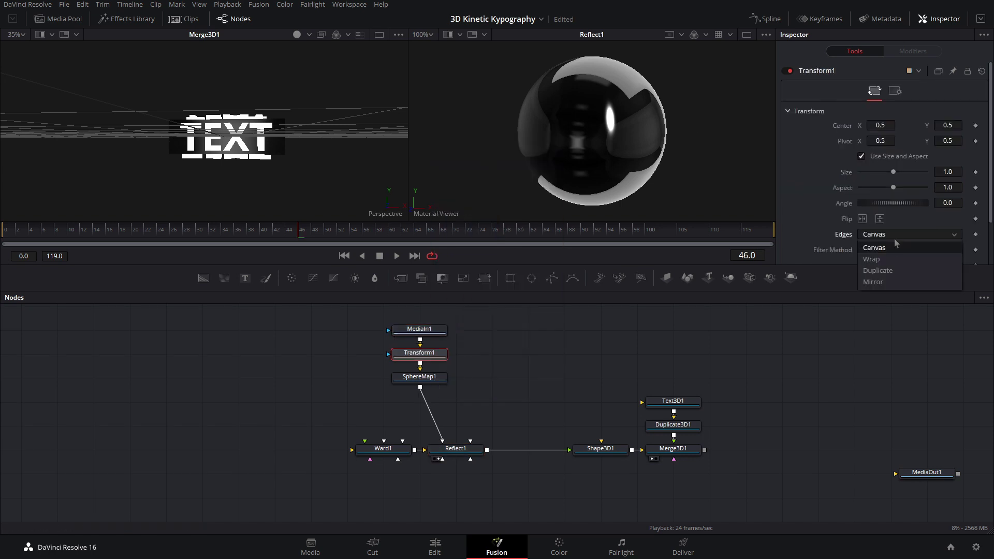
left_click(886, 259)
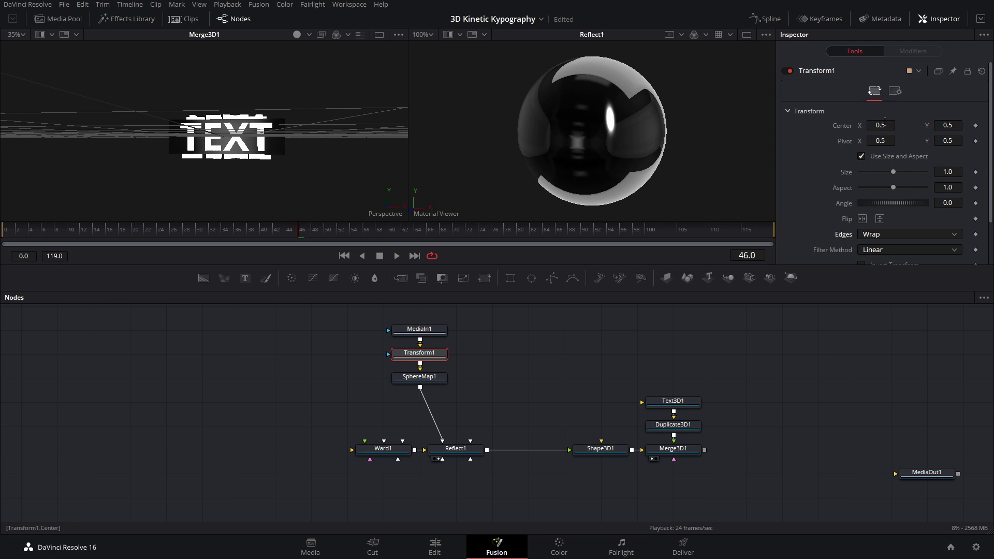
Shift Transform1's Center X to reposition the reflection image on the box, previewing Transform1 in the second viewer.
left_click_drag(885, 125, 92, 145)
key("2")
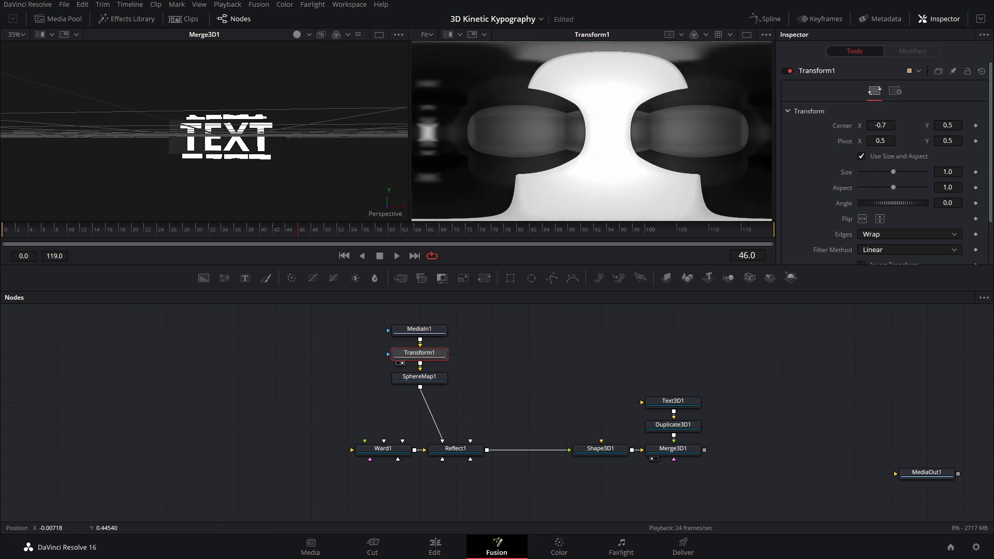
mouse_move(409, 140)
left_mouse_down()
mouse_move(506, 122)
mouse_move(610, 77)
mouse_move(535, 167)
mouse_move(477, 127)
mouse_move(401, 152)
left_mouse_up()
left_click_drag(251, 145, 359, 244)
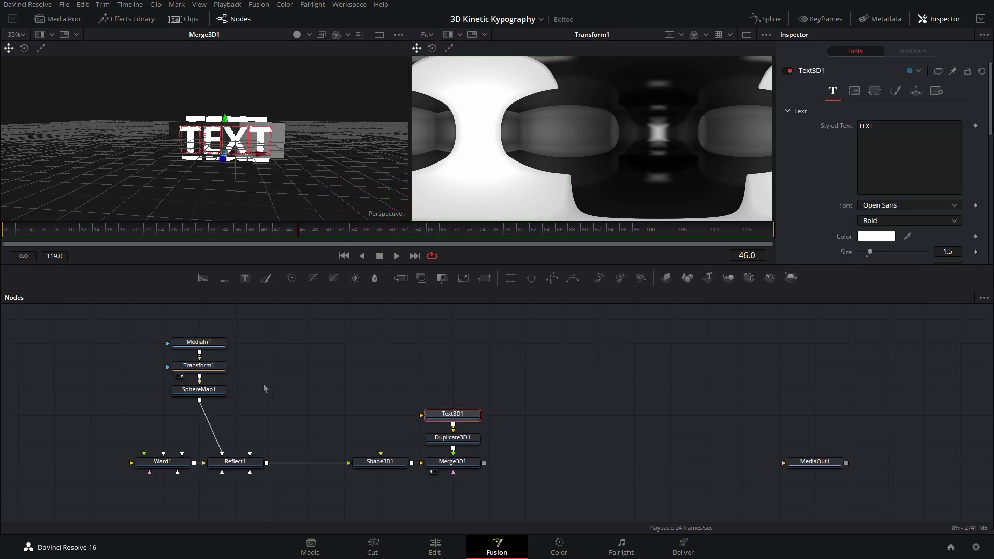
Duplicate Ward1 and Reflect1 above the originals and connect SphereMap1 to the copied Reflect node's Reflection Color Material input.
left_click_drag(263, 385, 411, 405)
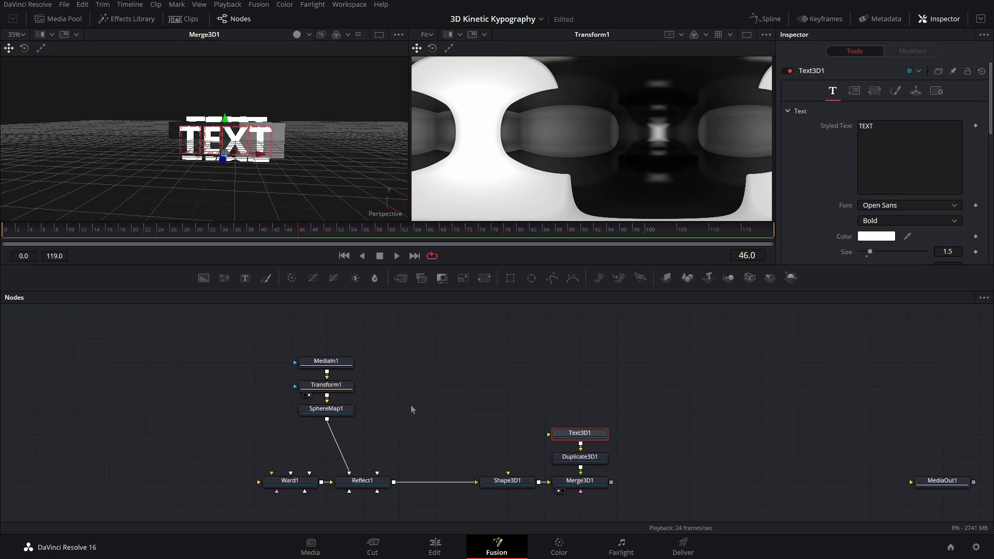
left_click(411, 405)
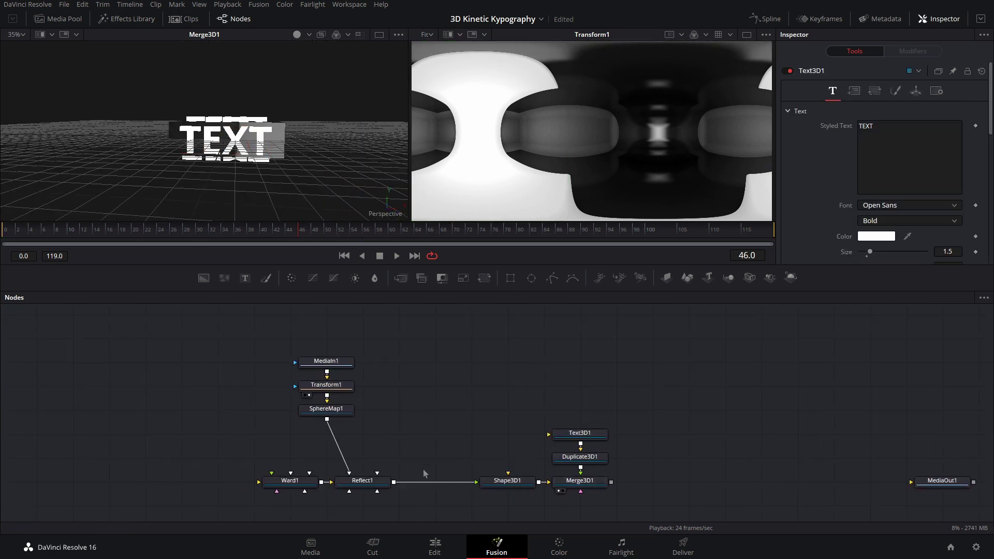
left_click_drag(448, 463, 173, 518)
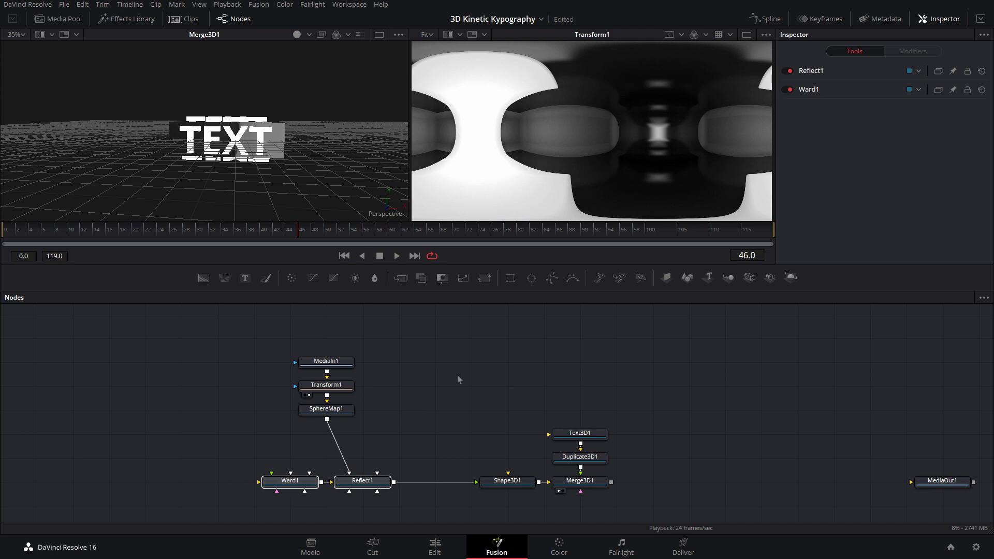
key("ctrl+v")
left_click_drag(495, 480, 494, 382)
left_click(464, 434)
left_click_drag(327, 420, 493, 384)
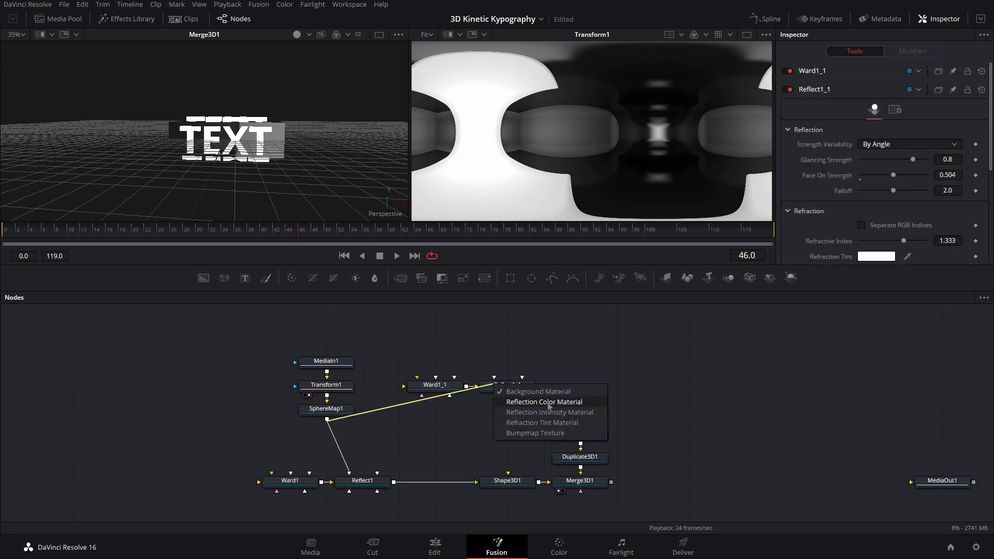
left_click(559, 403)
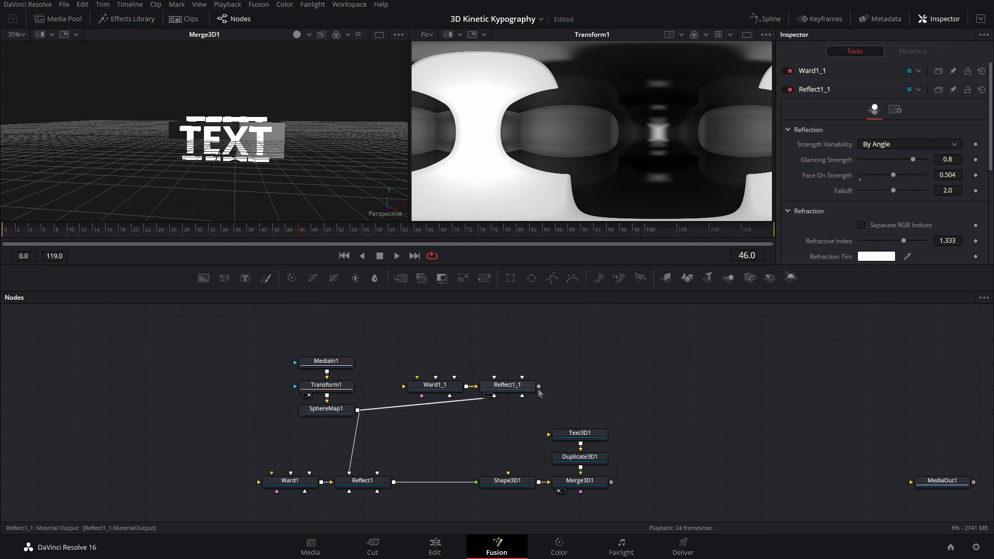
Insert a Replace Material 3D node between Text3D1 and Duplicate3D1 and feed it the Reflect1_1 material.
left_click_drag(539, 387, 569, 438)
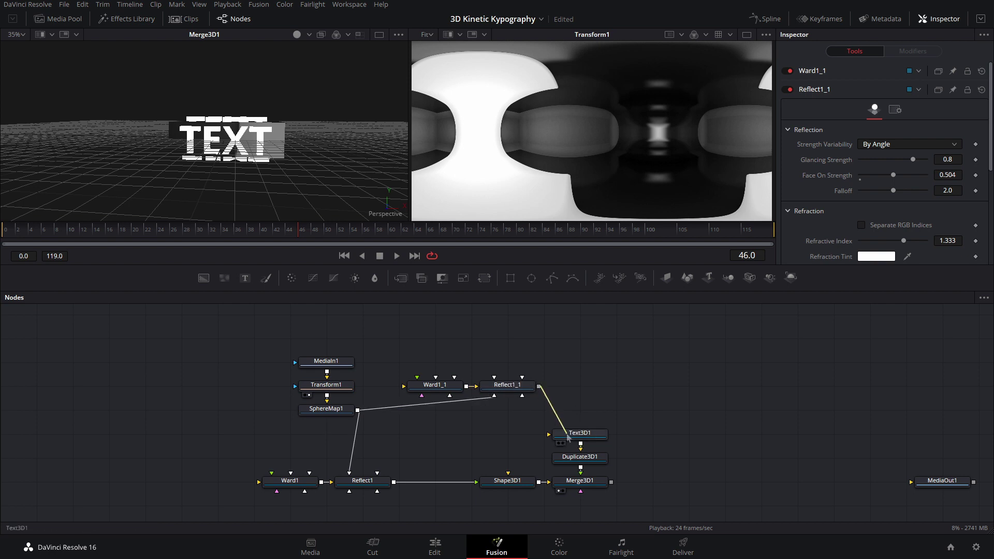
left_click_drag(539, 386, 582, 412)
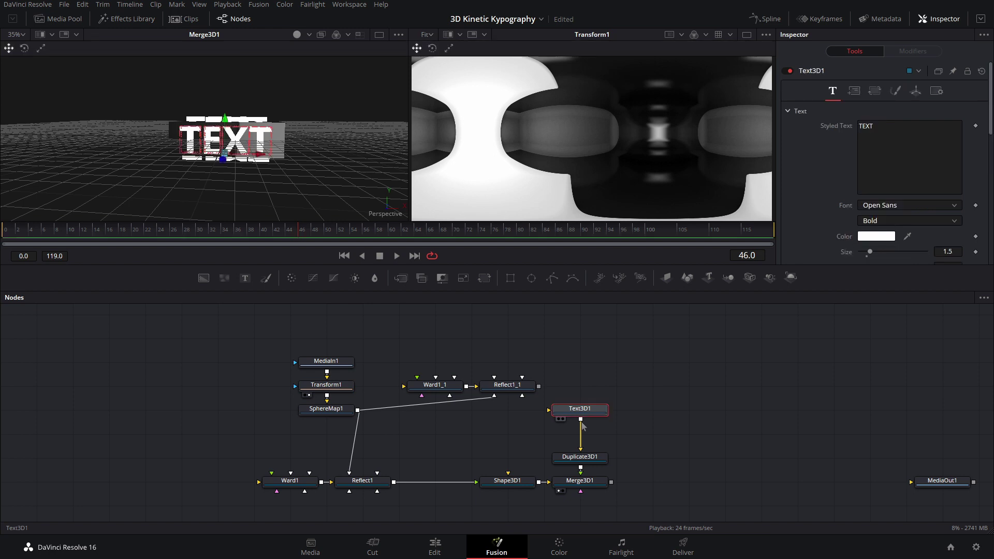
key("shift+space")
type("replace")
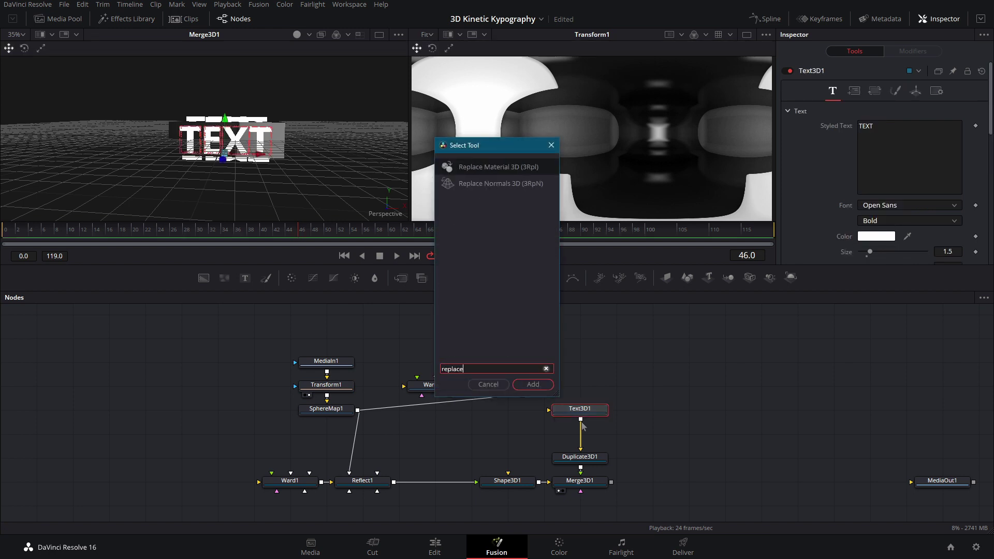
key("Return")
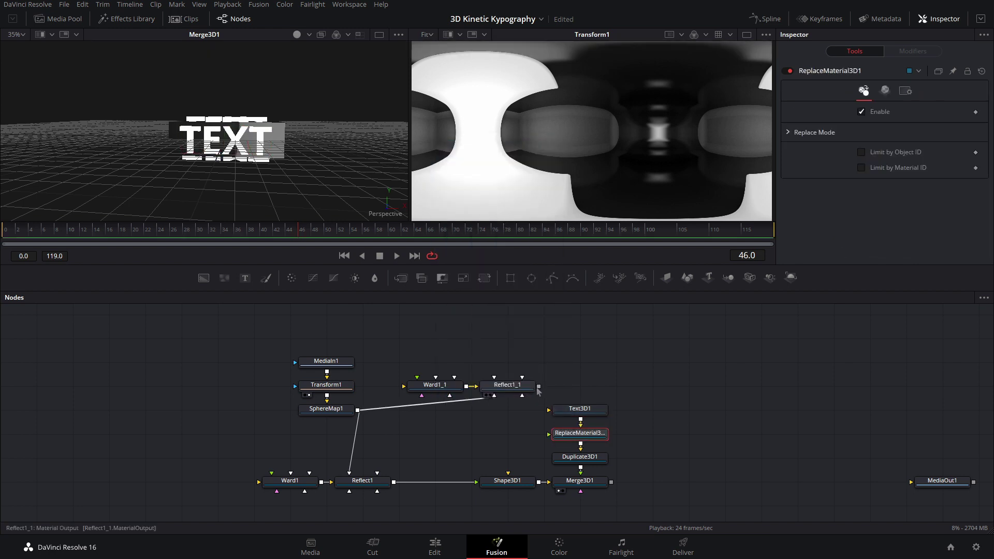
left_click_drag(539, 386, 558, 435)
left_click_drag(232, 153, 241, 126)
scroll(241, 126, "up", 3)
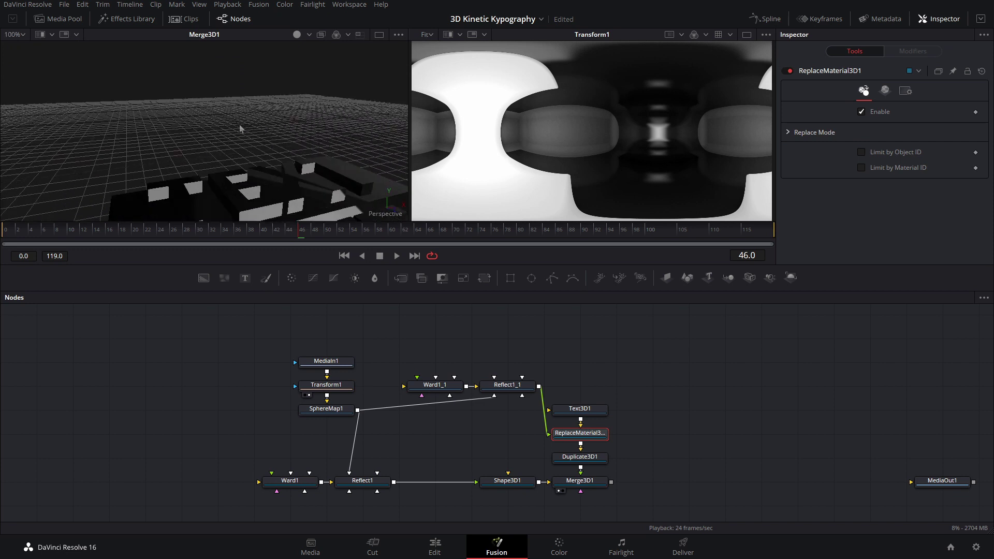
left_click_drag(244, 194, 245, 128)
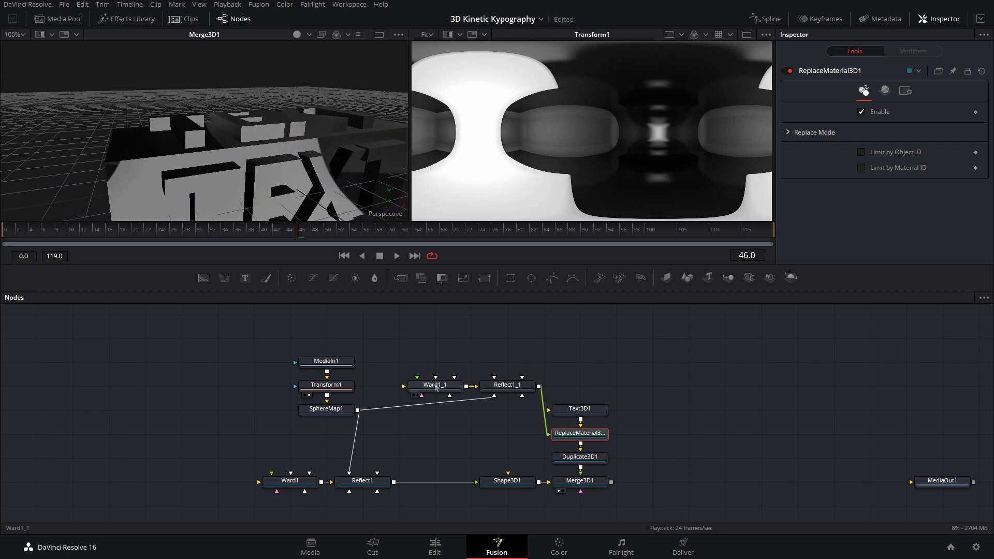
Set Ward1_1's diffuse colour to white and check the text material in the 3D view.
left_click(435, 387)
left_click_drag(220, 168, 259, 127)
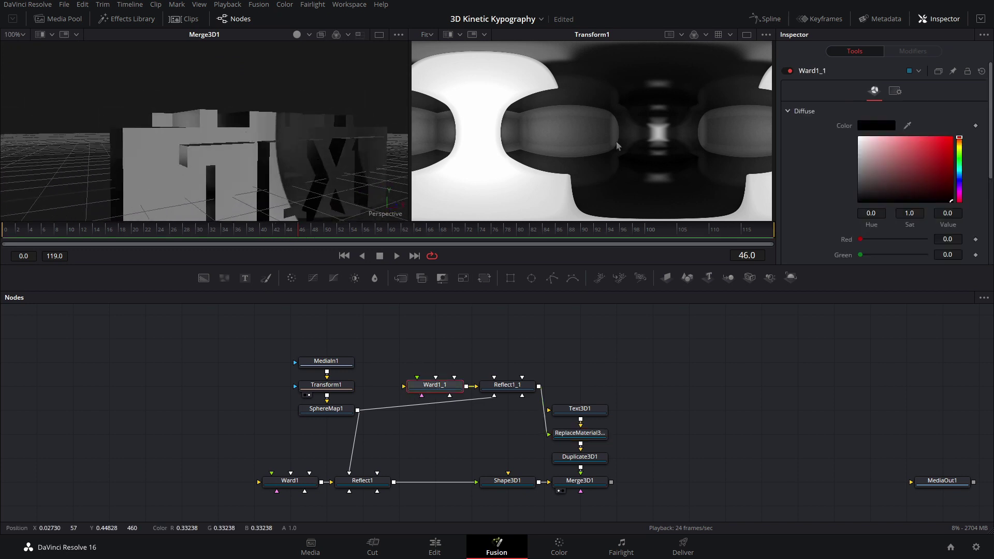
left_click_drag(882, 161, 858, 137)
left_click_drag(258, 140, 399, 271)
scroll(238, 155, "down", 3)
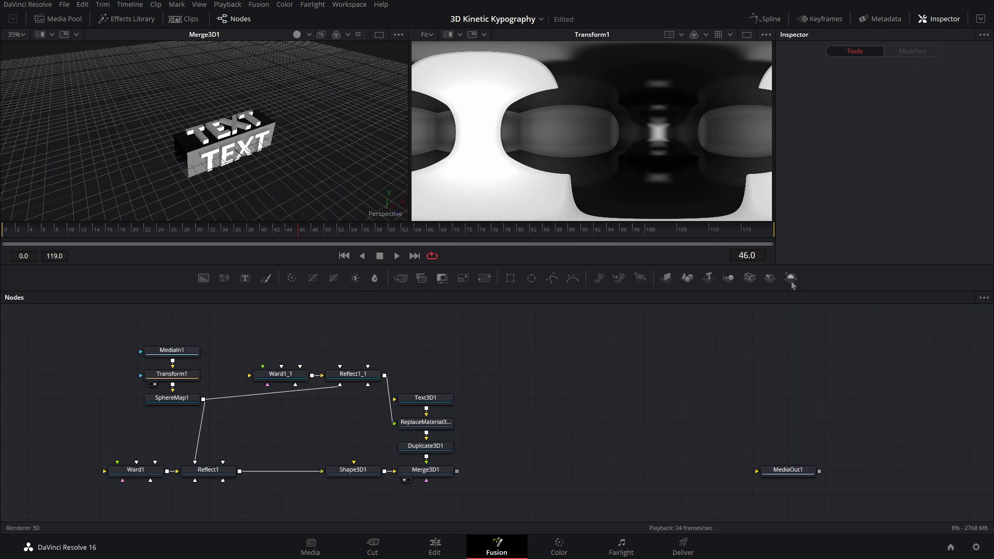
Add a Renderer 3D after Merge3D1 and a Camera 3D feeding Merge3D1, and show the renderer in the second viewer.
left_click_drag(792, 282, 606, 471)
left_click_drag(457, 472, 608, 477)
left_click_drag(724, 320, 444, 474)
left_click_drag(595, 471, 630, 201)
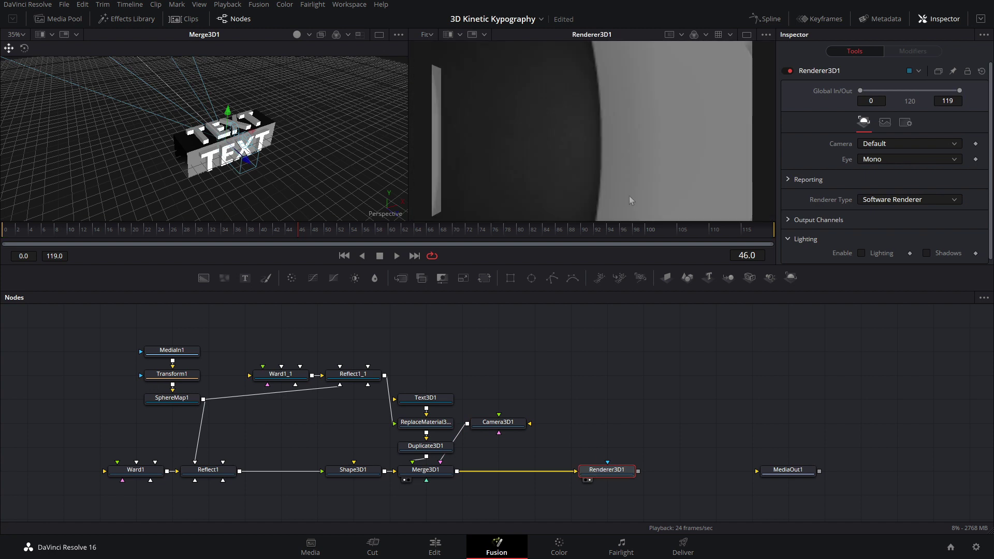
Move Camera3D1 back from the box until the whole text box fits in the rendered frame with space around it.
left_click(485, 423)
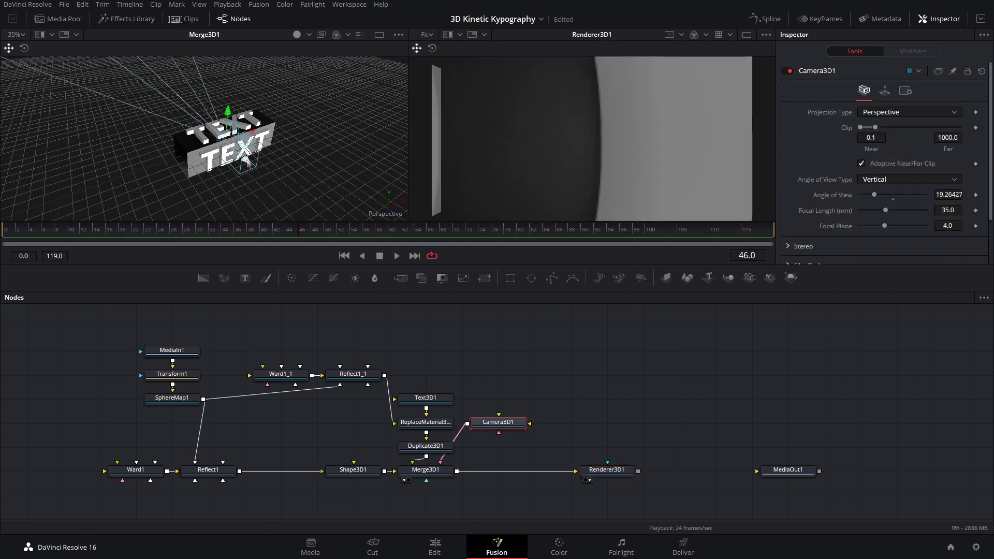
left_click_drag(247, 160, 533, 410)
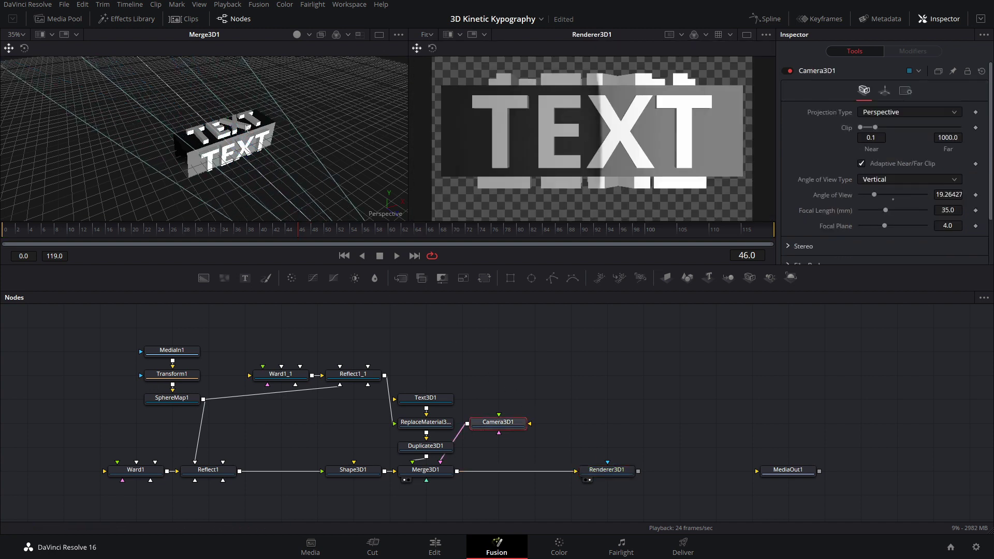
scroll(246, 110, "down", 5)
left_click_drag(276, 137, 364, 197)
Add a Background node, merge Renderer3D1 over it, and connect the merge to MediaOut1 for viewing.
left_click_drag(274, 409, 232, 346)
left_click_drag(204, 279, 596, 409)
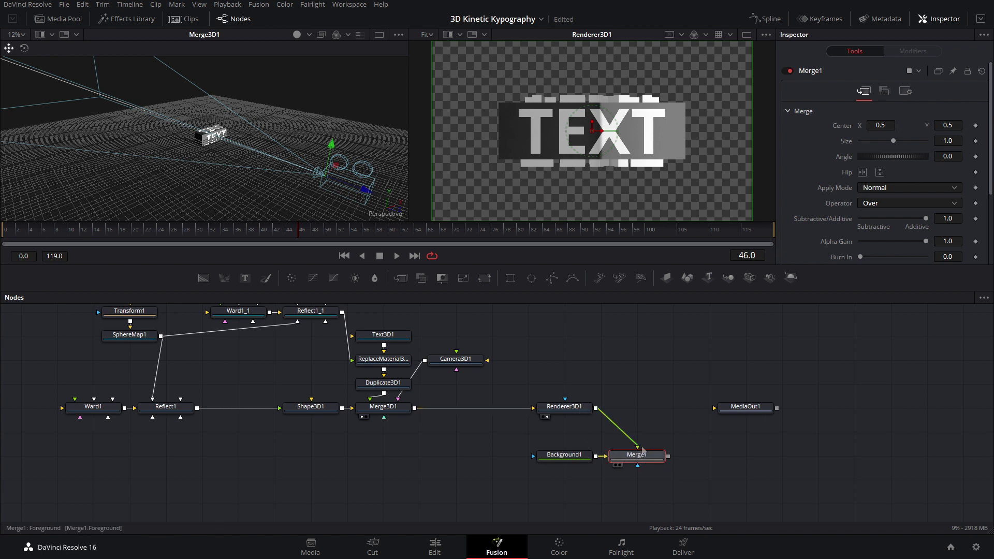
left_click_drag(668, 456, 761, 461)
key("2")
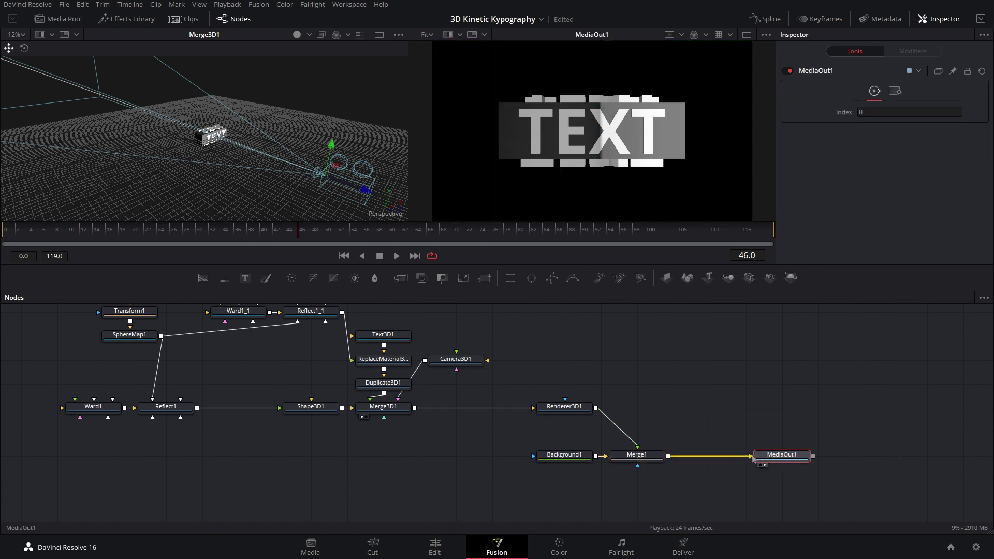
Set Background1's solid colour to a light grey with a value of 0.874.
left_click(567, 456)
left_click_drag(911, 219, 805, 197)
left_click_drag(801, 193, 798, 192)
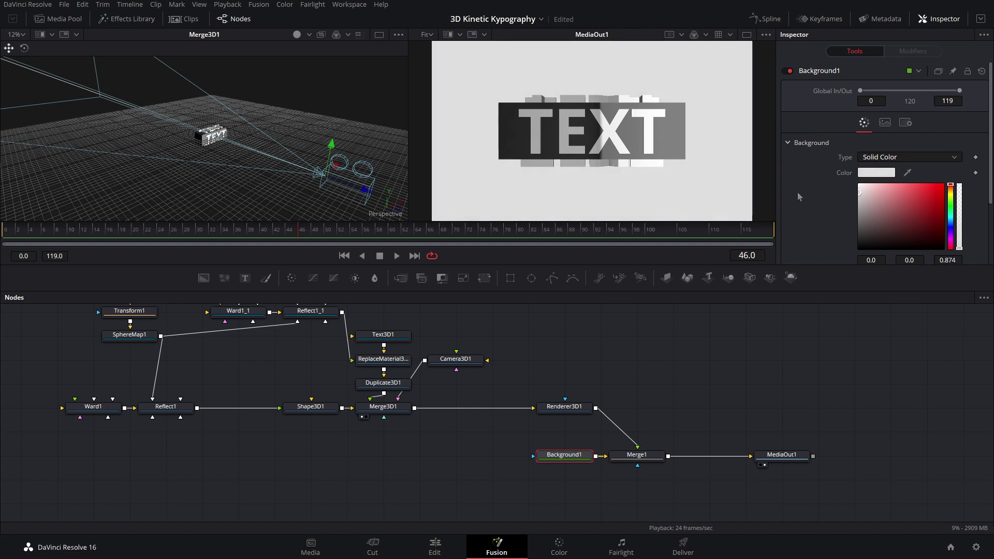
Move Text3D1 slightly inward along its Z axis so the letters protrude less from the box.
left_click(689, 404)
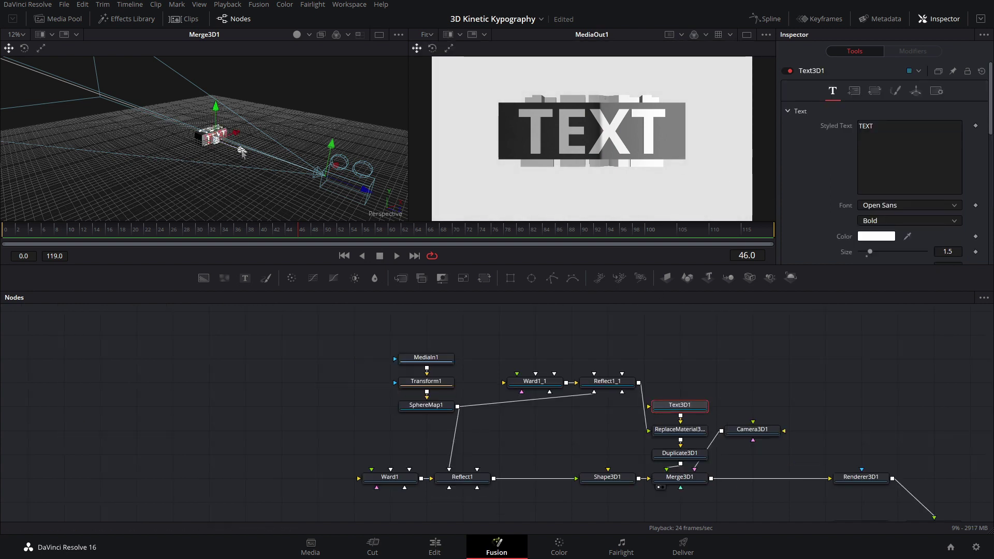
left_click_drag(242, 151, 239, 151)
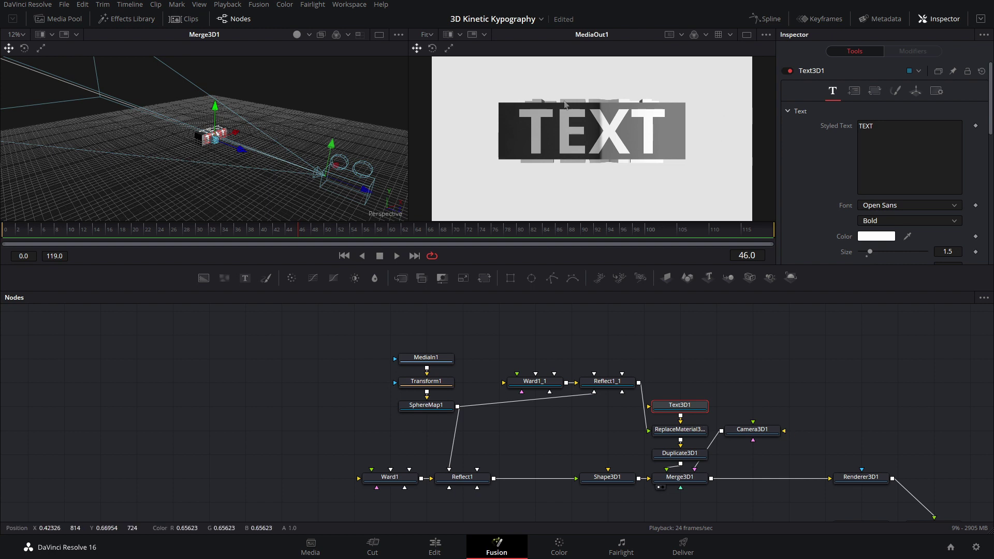
Add a Bender 3D node between Merge3D1 and Renderer3D1.
left_click(673, 476)
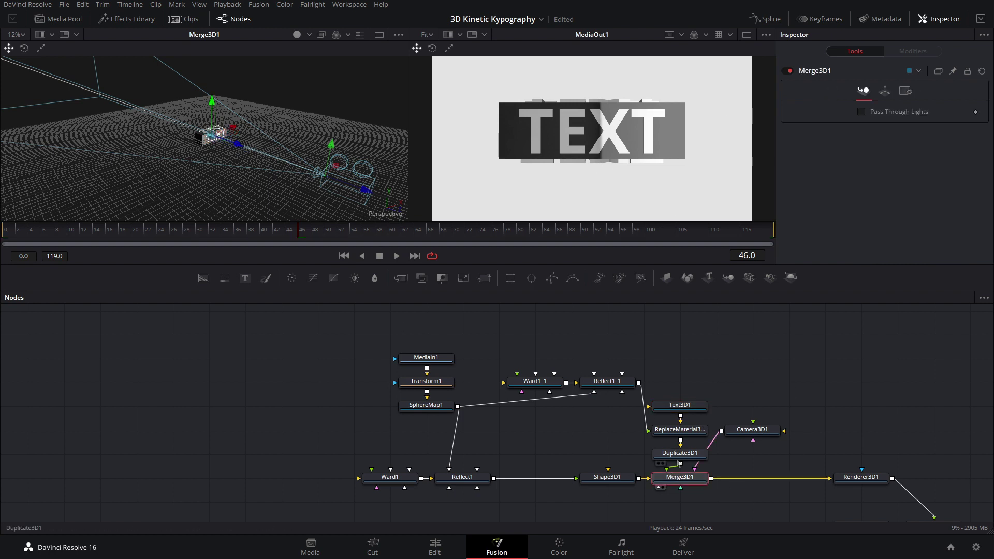
key("shift+space")
type("bender")
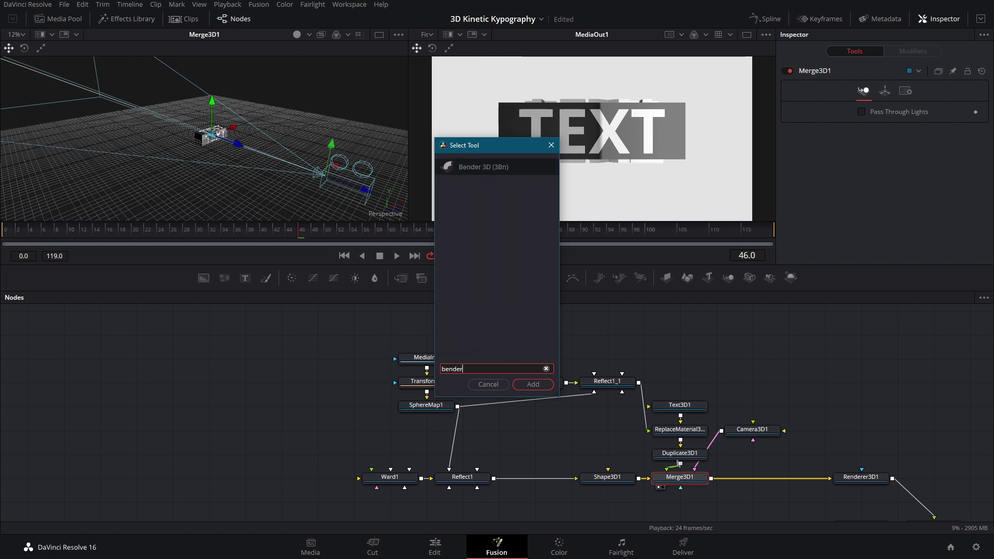
key("Return")
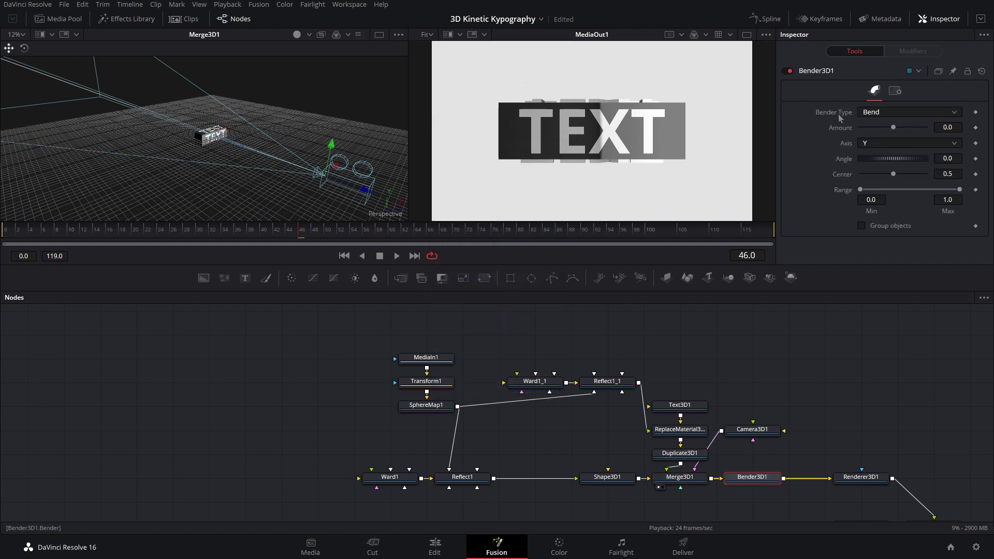
Set Bender3D1 to Twist around the X axis with Group objects enabled and an amount of 0.21.
left_click(874, 112)
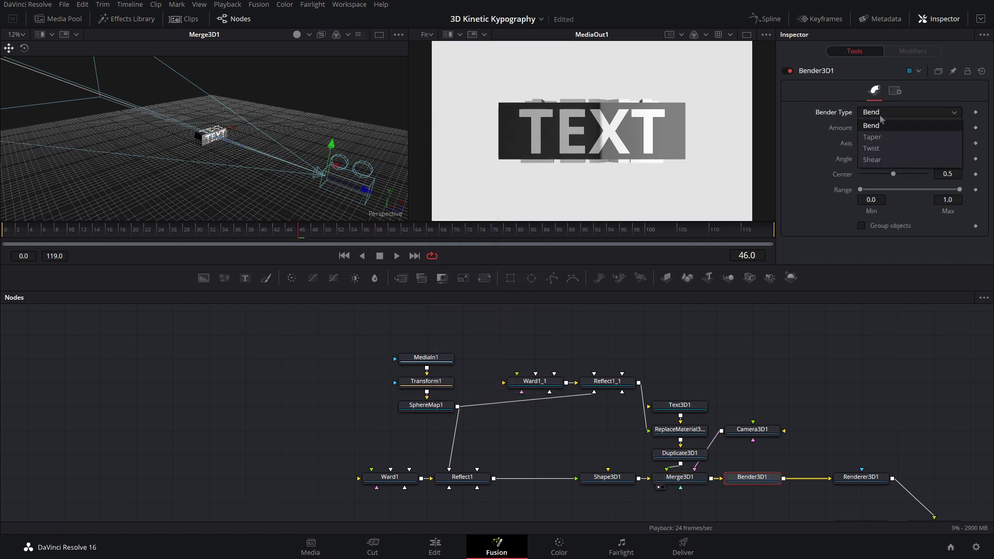
left_click(888, 151)
left_click(870, 145)
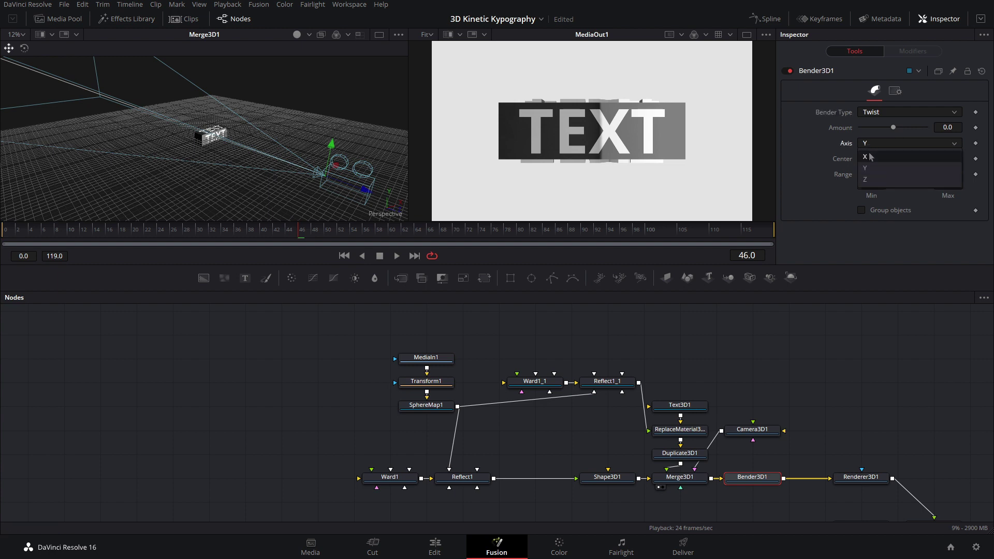
left_click(870, 157)
mouse_move(894, 129)
left_mouse_down()
mouse_move(906, 130)
mouse_move(884, 140)
mouse_move(899, 143)
left_mouse_up()
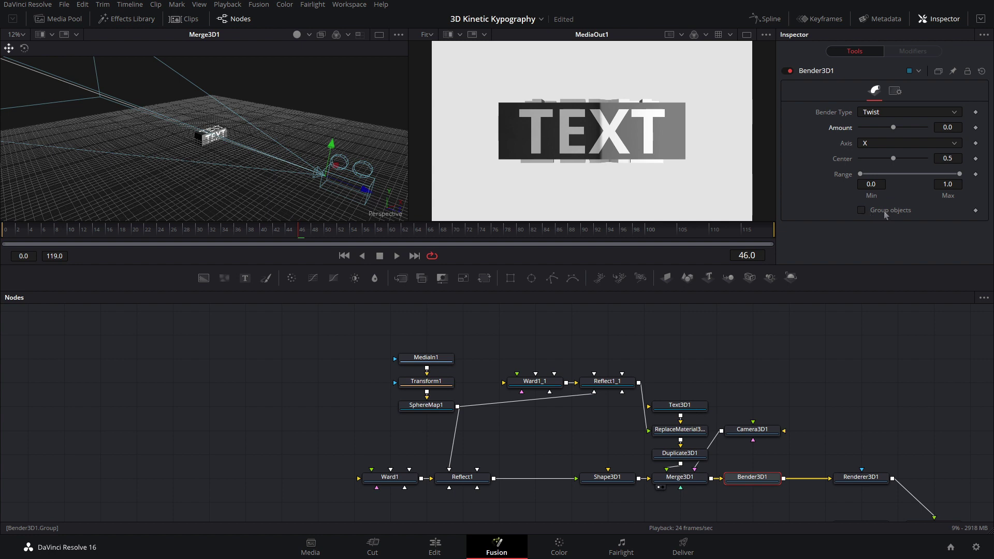
mouse_move(895, 129)
left_mouse_down()
mouse_move(906, 131)
mouse_move(893, 134)
mouse_move(902, 137)
left_mouse_up()
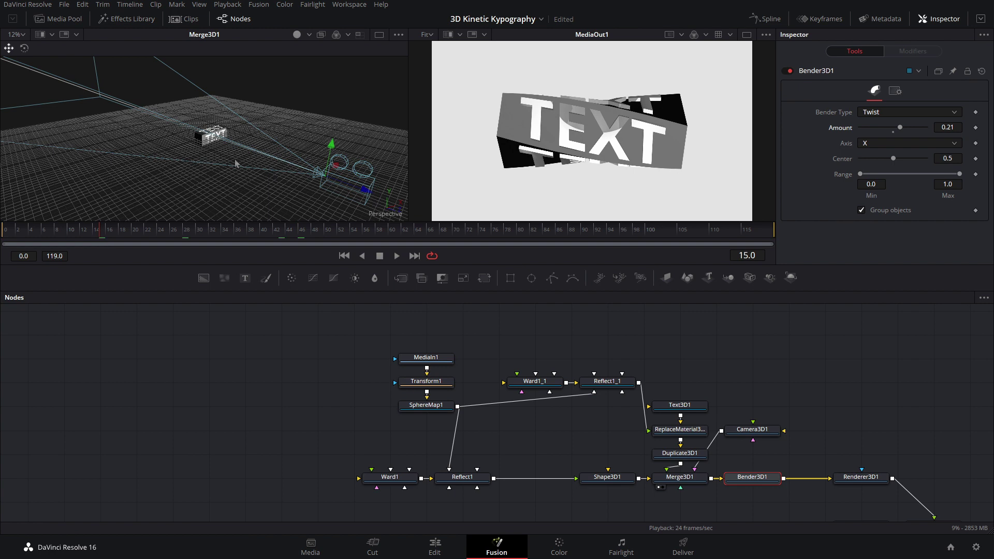
Show Bender3D1 in the perspective viewer, framed closely on the text box.
left_click_drag(235, 164, 244, 159)
left_click_drag(763, 482, 358, 202)
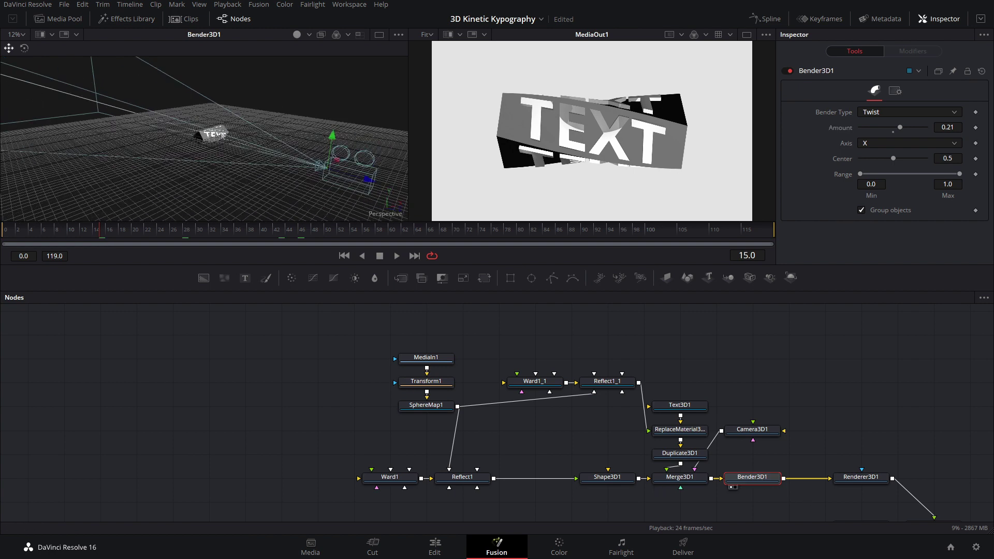
scroll(223, 135, "up", 5)
left_click_drag(306, 171, 195, 140)
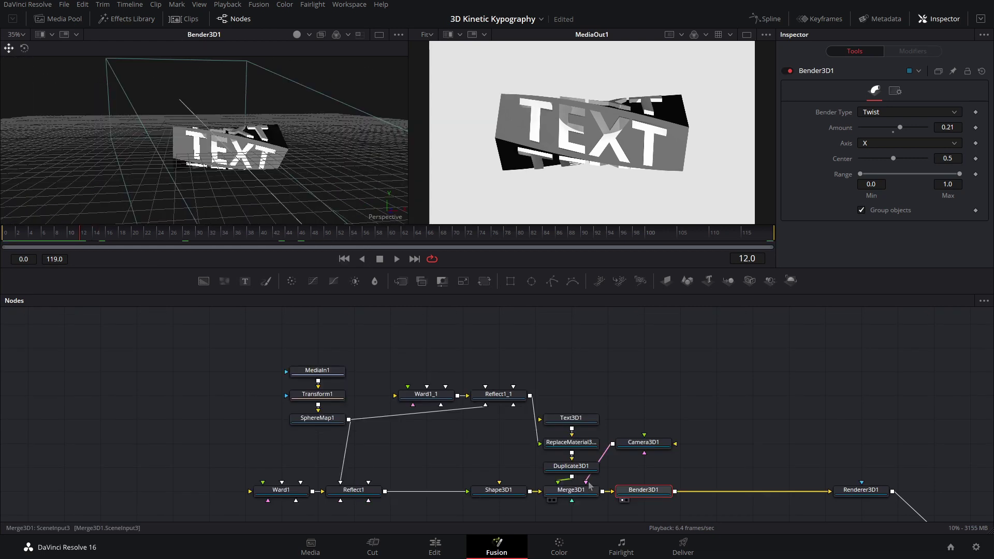
Disconnect Camera3D1 from Merge3D1, insert a new Merge 3D node between Bender3D1 and Renderer3D1, and connect the camera to it.
left_click(592, 478)
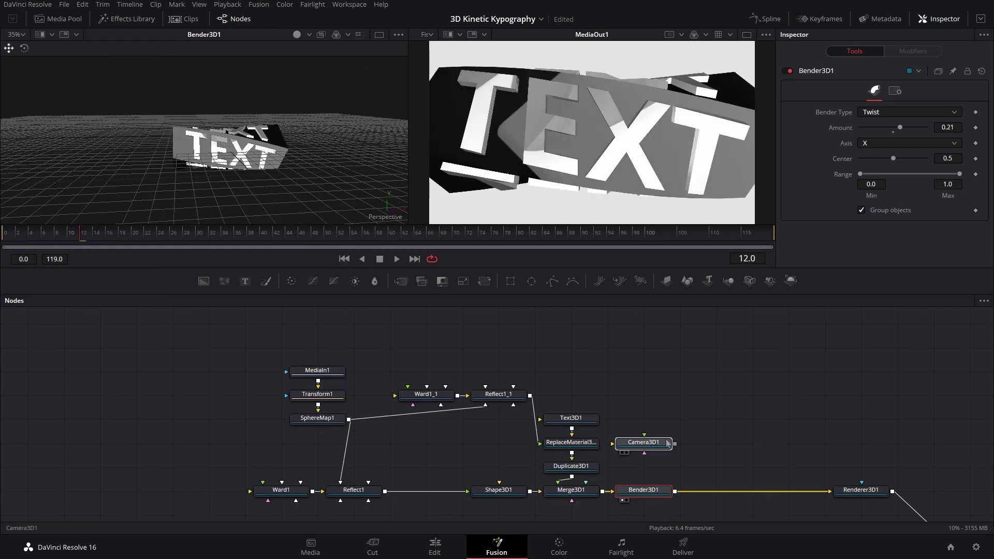
left_click_drag(630, 448, 775, 423)
left_click_drag(749, 280, 789, 491)
left_click_drag(819, 420, 806, 495)
left_click(714, 455)
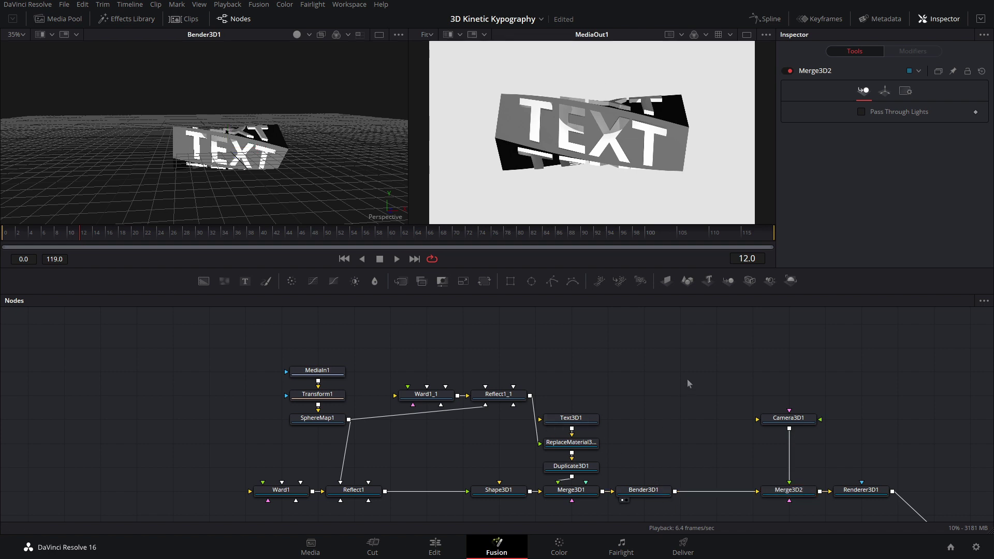
Add a Transform 3D node between Bender3D1 and Merge3D2.
left_click_drag(689, 379, 651, 493)
key("shift+space")
type("trans")
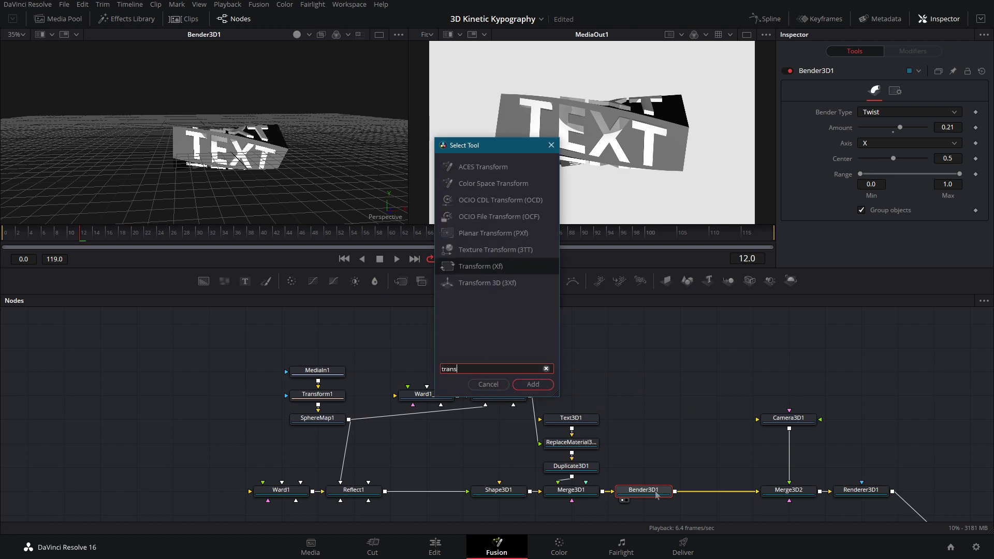
key("Down")
key("Return")
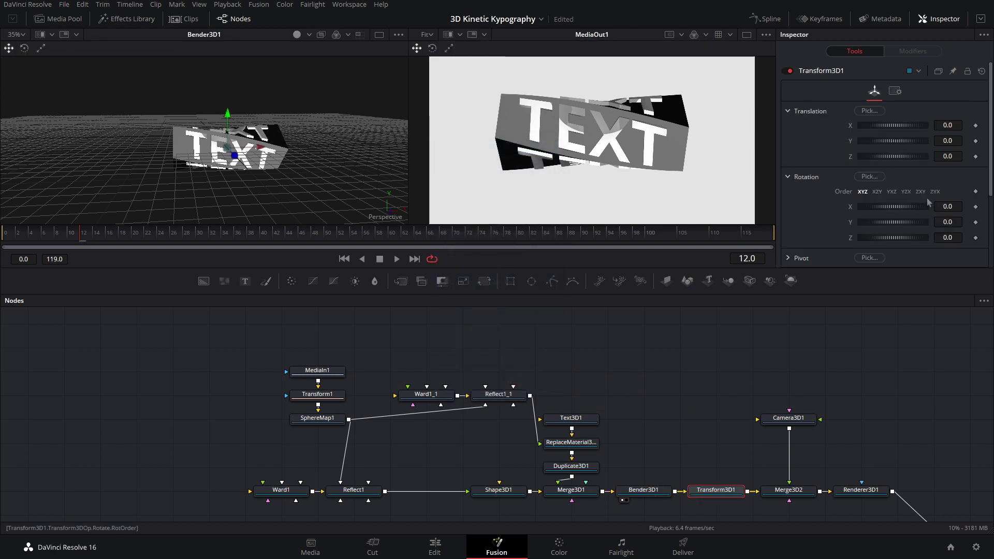
Try rotating Transform3D1 around X with Camera3D1 feeding Merge3D2 and temporarily Merge3D1, to compare how the render reacts.
mouse_move(899, 208)
left_mouse_down()
mouse_move(916, 207)
mouse_move(890, 207)
left_mouse_up()
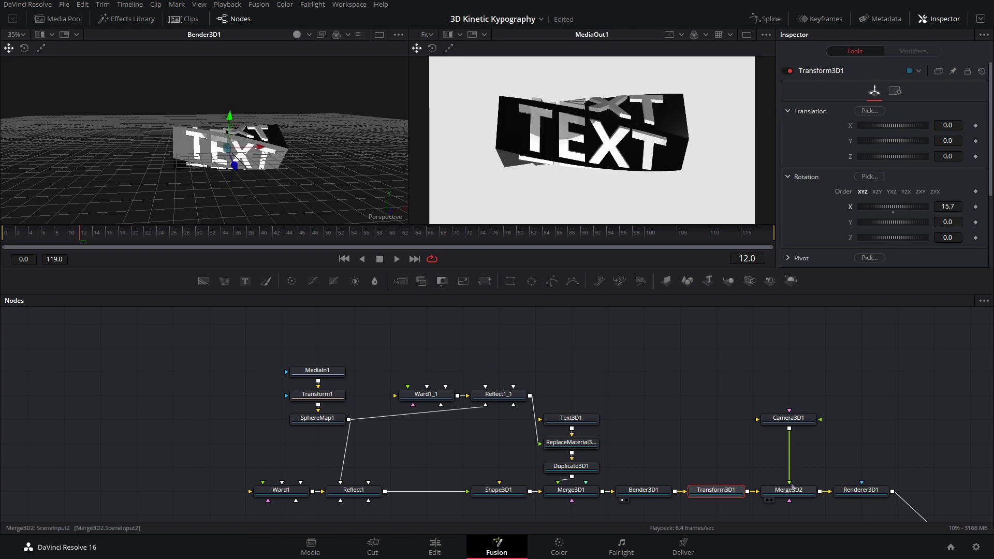
left_click_drag(789, 480, 581, 490)
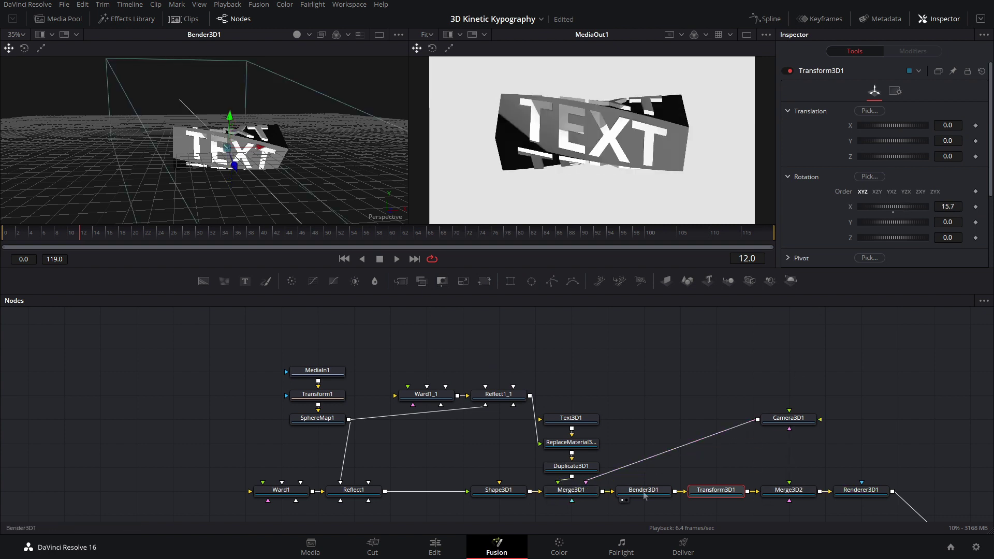
left_click_drag(907, 208, 887, 212)
key("1")
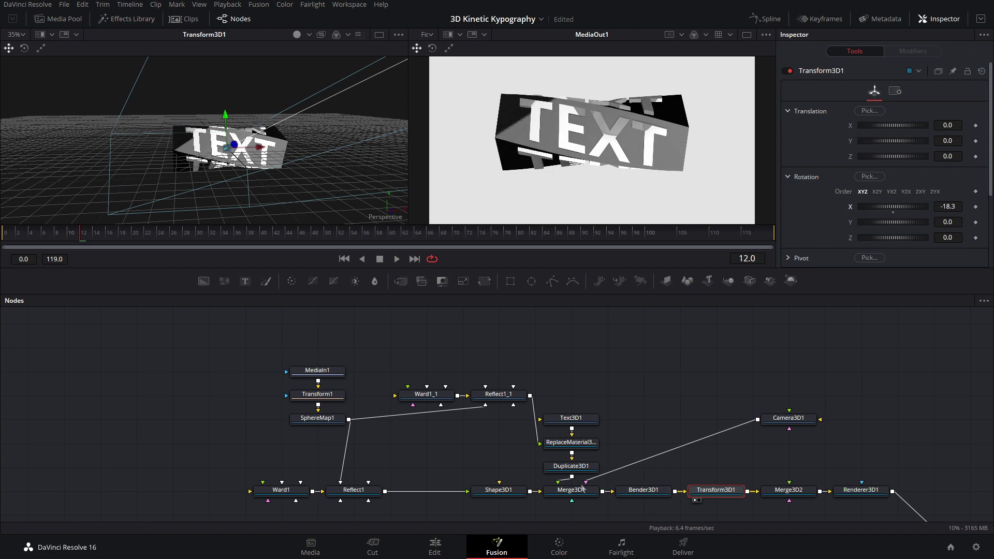
left_click_drag(583, 489, 777, 493)
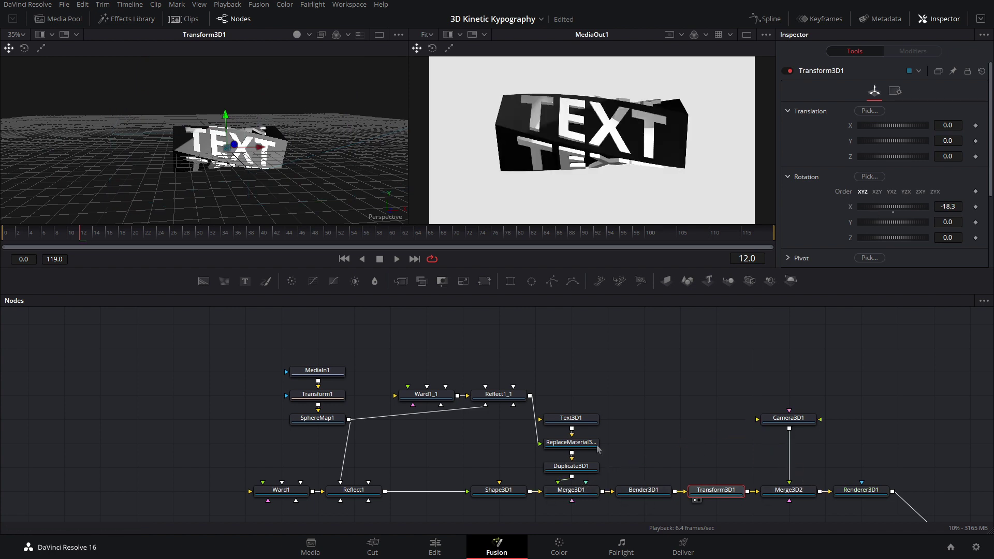
Keyframe Transform3D1's X rotation from 0 at frame 0 to about 150 degrees at frame 119, and save the project.
left_click_drag(59, 234, 2, 227)
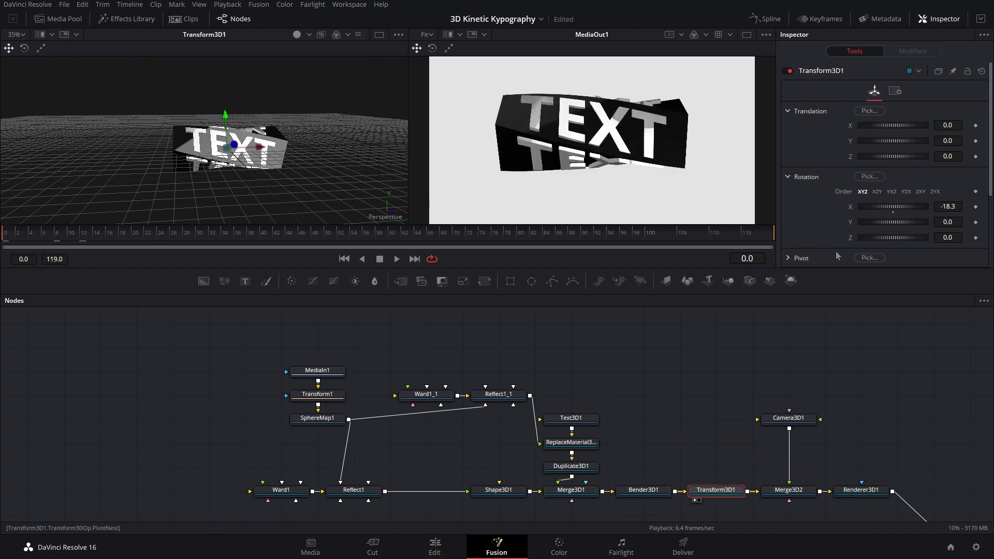
left_click(894, 212)
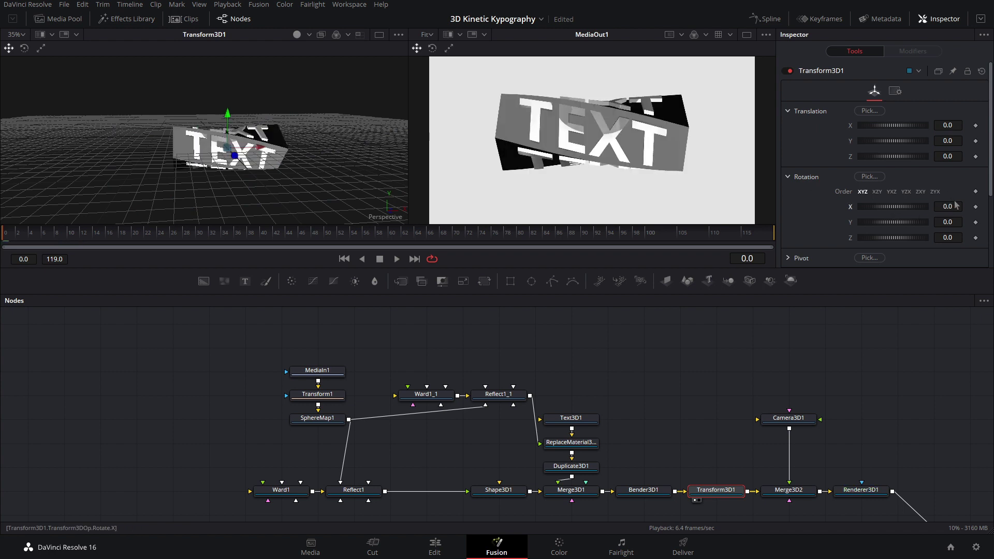
left_click(975, 207)
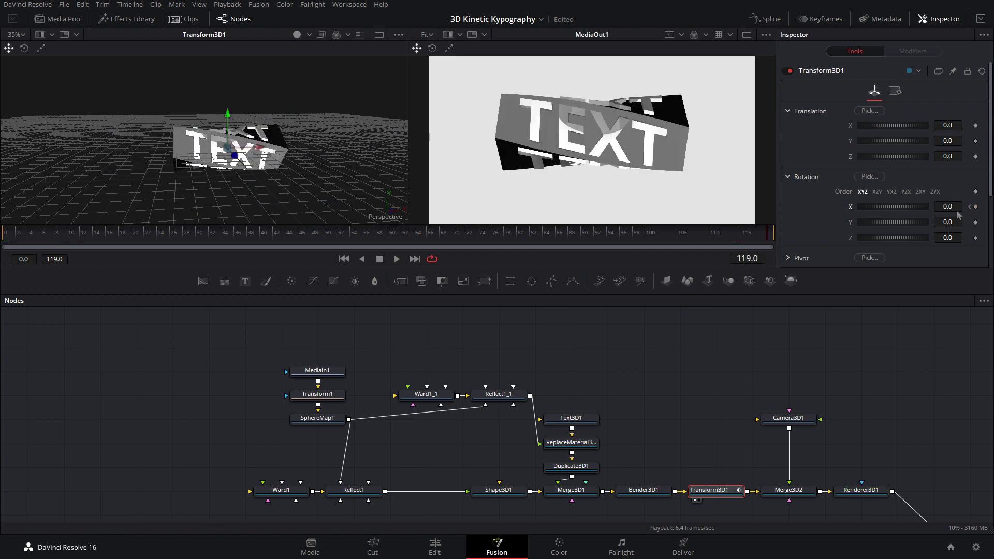
left_click_drag(907, 210, 903, 208)
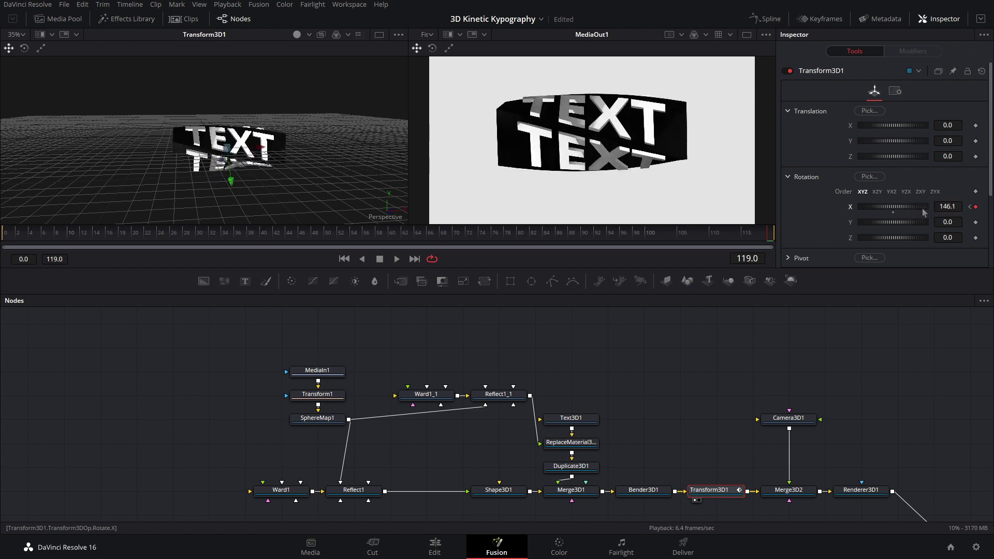
key("ctrl+s")
Play the animation from the first frame and examine how Reflect1_1's glancing strength affects the letters' reflections.
key("Home")
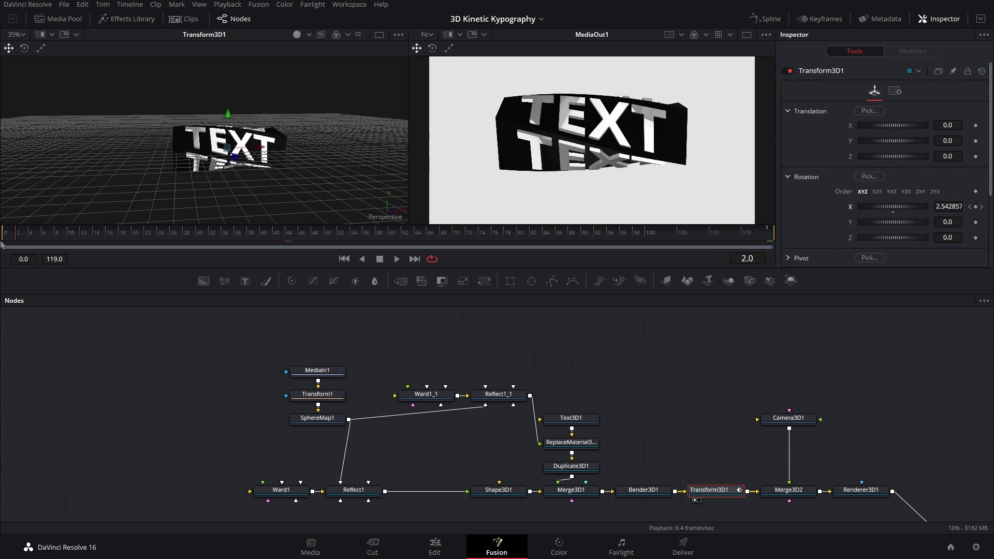
key("space")
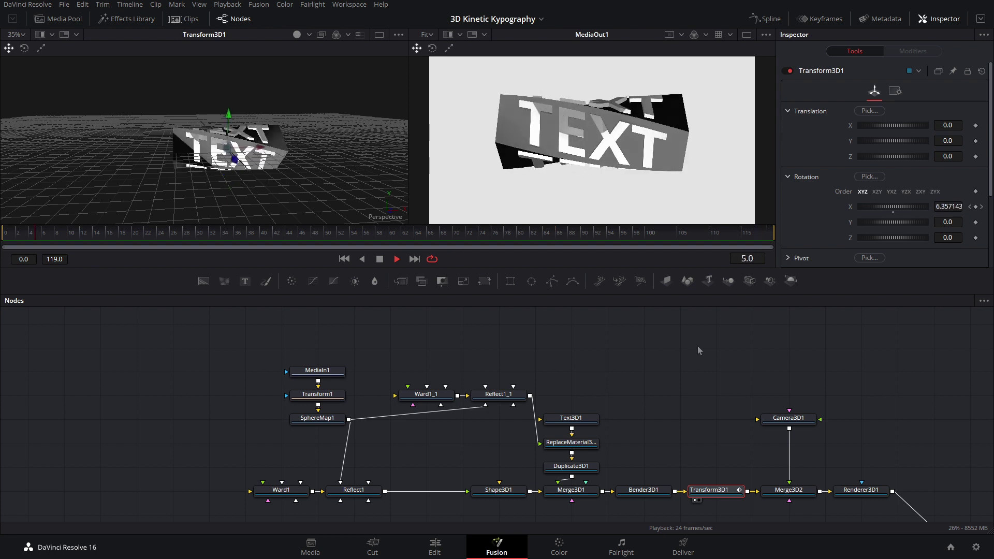
left_click(491, 396)
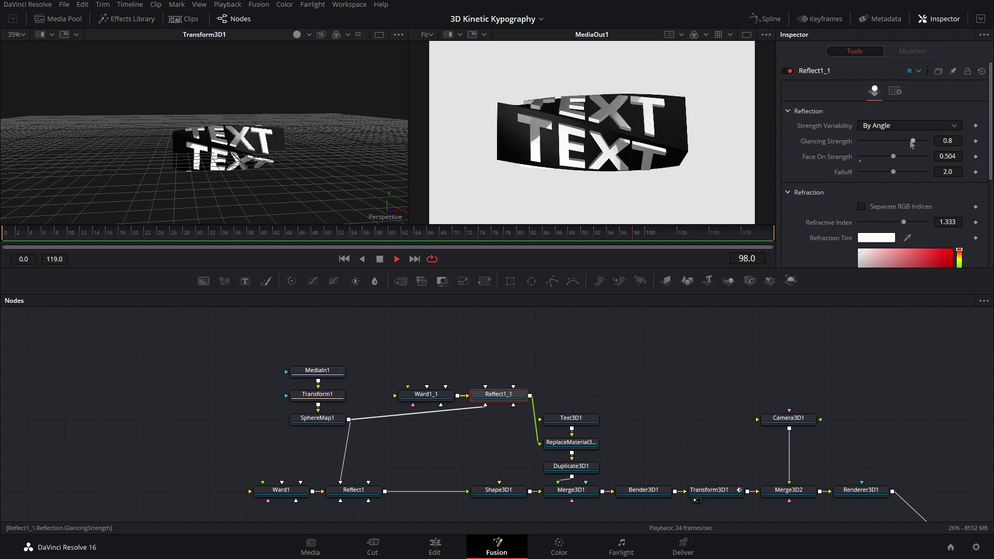
left_click_drag(906, 144, 913, 144)
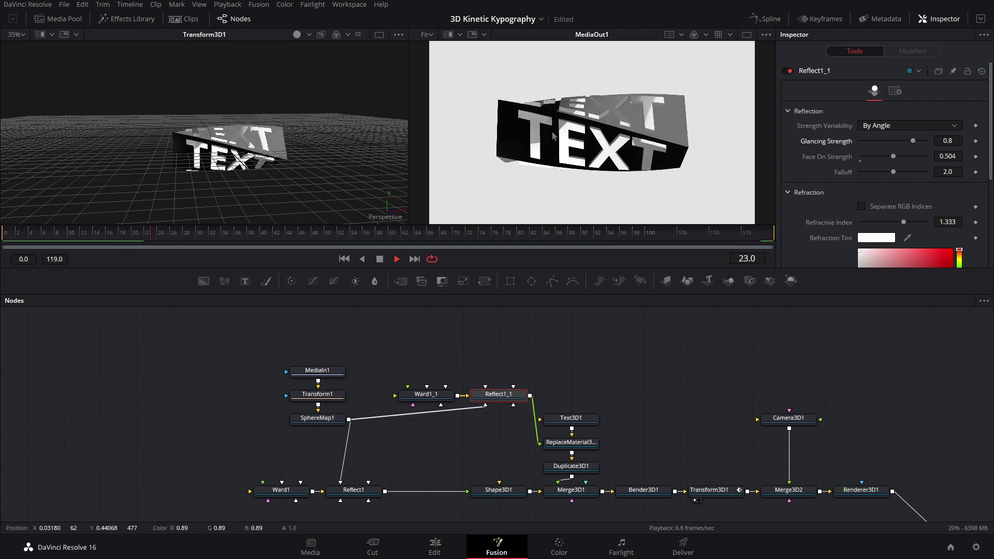
left_click_drag(687, 381, 367, 285)
key("space")
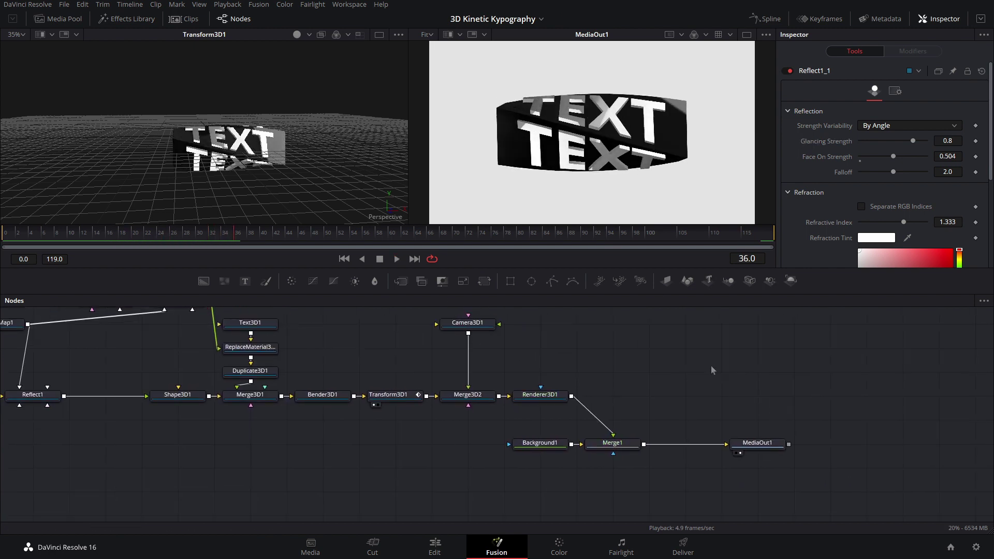
Add a Prism Blur node between Renderer3D1 and Merge1.
left_click(557, 395)
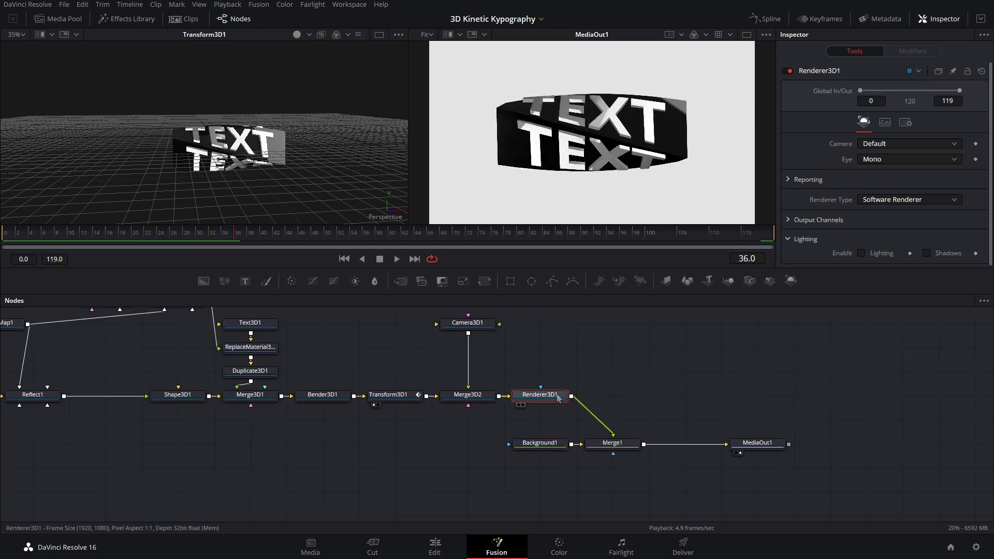
key("shift+space")
type("prt")
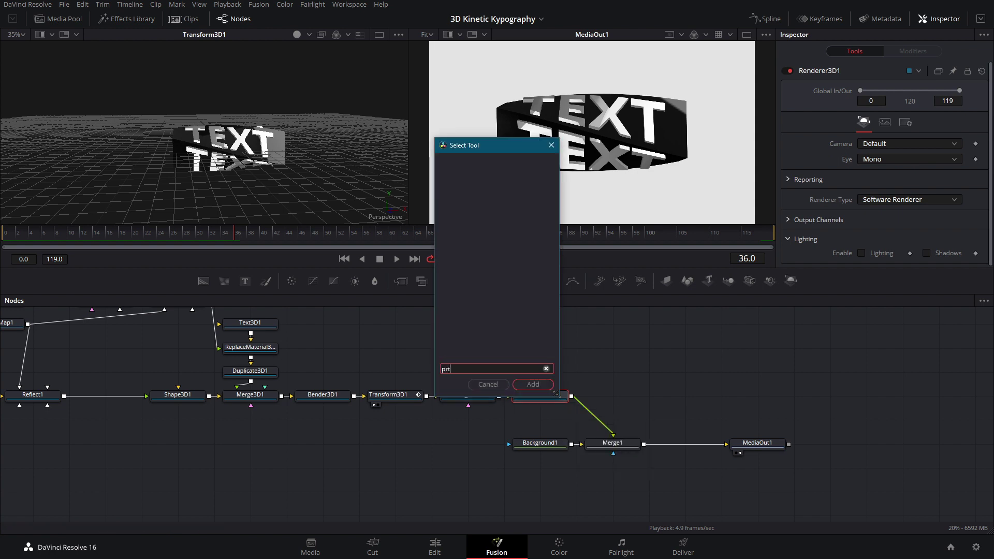
key("BackSpace")
type("t")
key("BackSpace")
type("is")
key("Return")
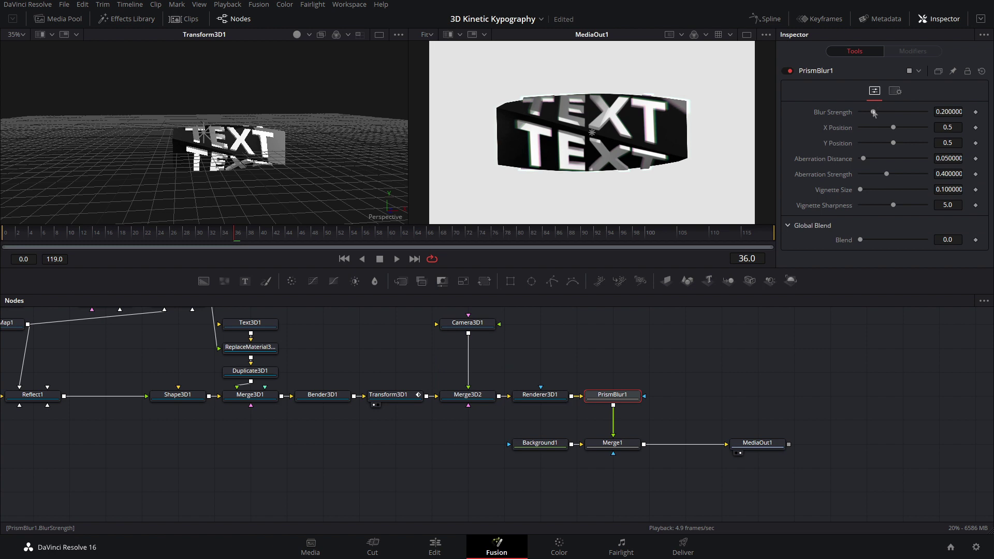
Set PrismBlur1's blur strength to 0, aberration distance to 0.039 and aberration strength to 0.173.
left_click_drag(873, 112, 859, 112)
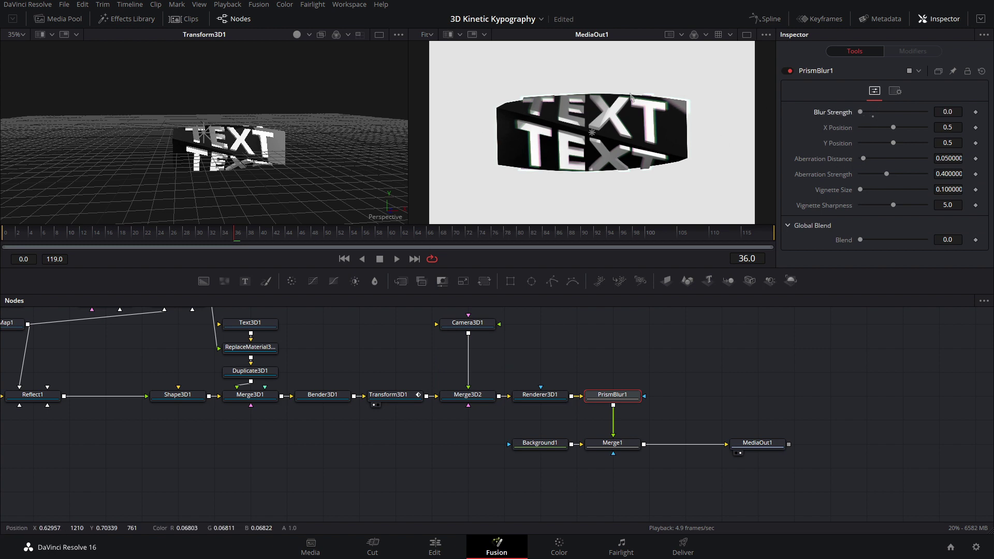
scroll(642, 69, "up", 5)
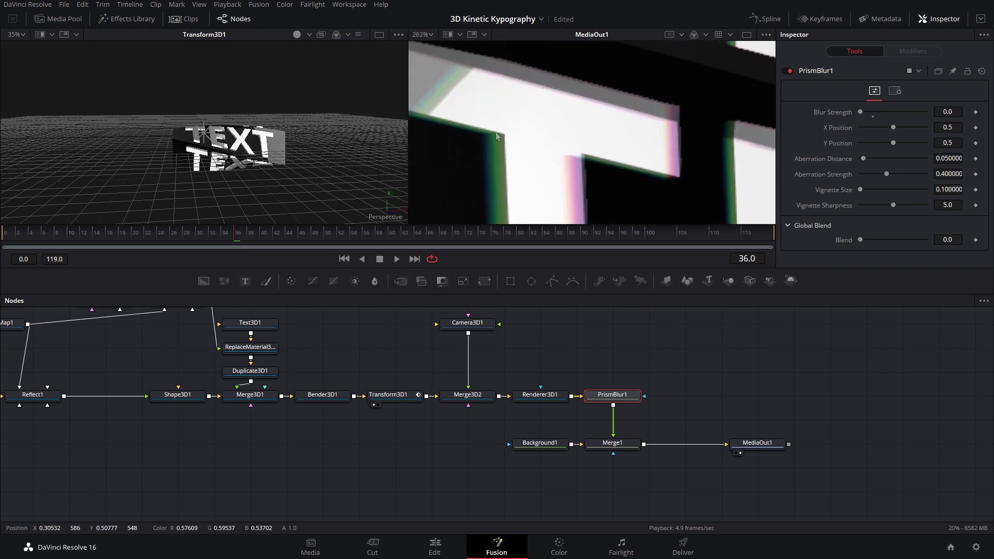
scroll(496, 136, "down", 5)
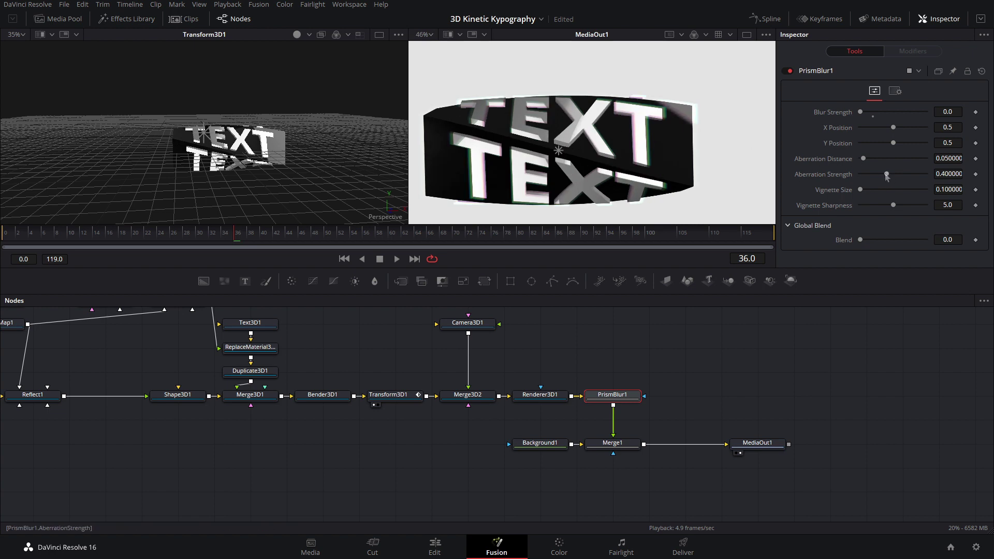
mouse_move(886, 174)
left_mouse_down()
mouse_move(873, 175)
mouse_move(893, 159)
mouse_move(864, 160)
mouse_move(870, 174)
left_mouse_up()
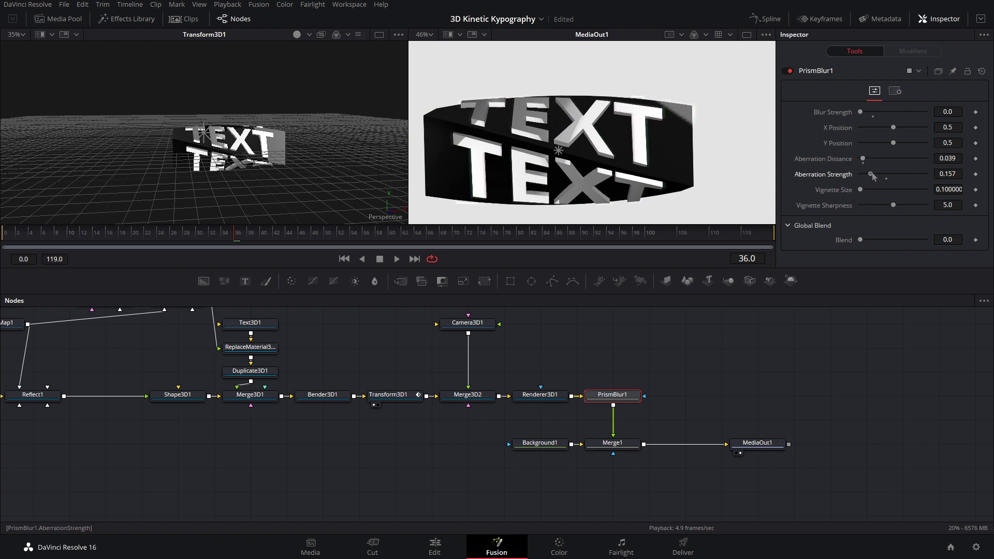
scroll(528, 145, "up", 8)
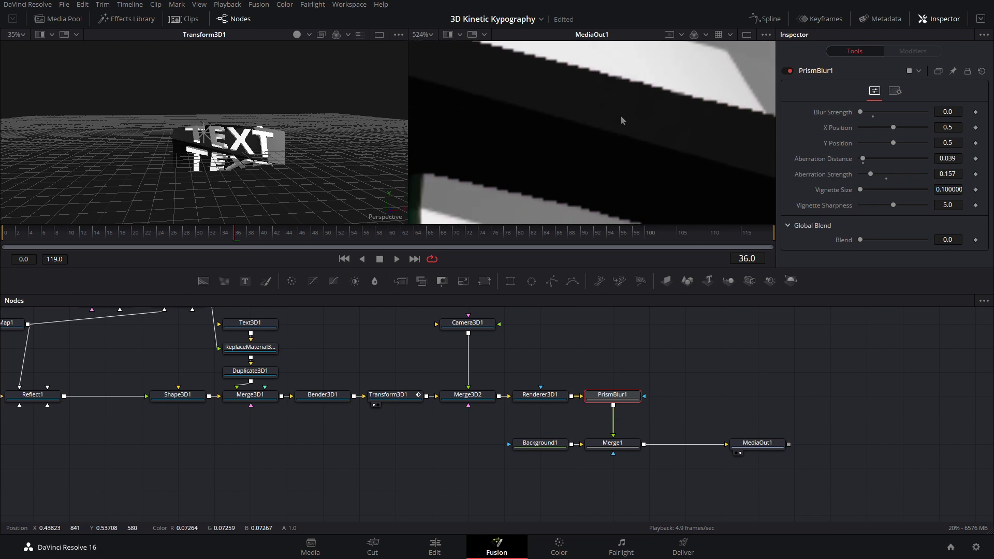
scroll(611, 125, "down", 5)
scroll(566, 147, "up", 6)
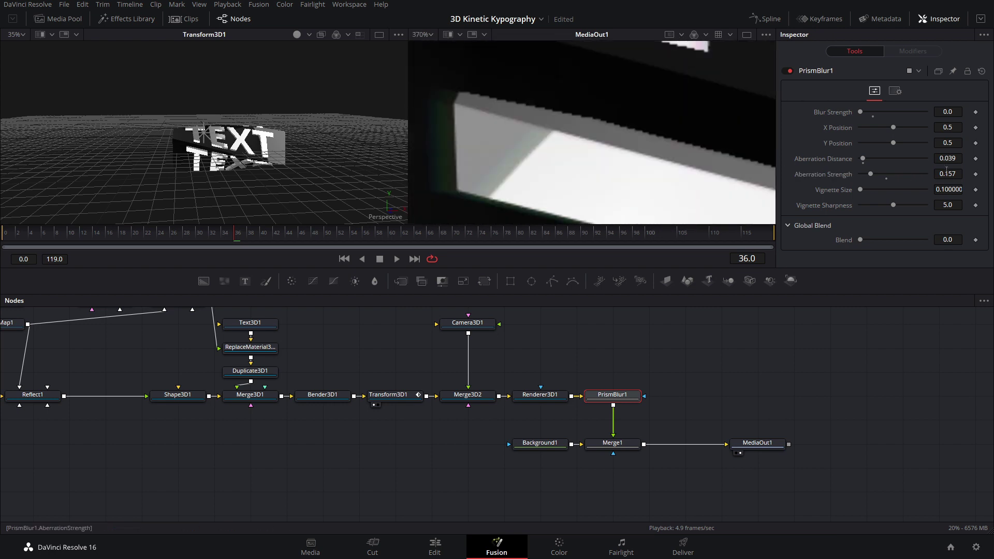
scroll(590, 145, "down", 9)
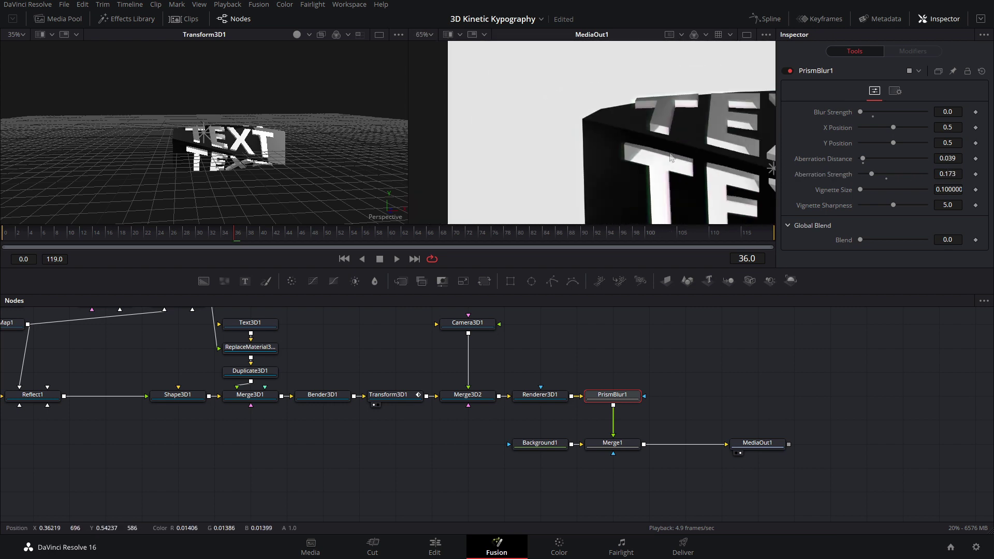
Add a Soft Glow node between PrismBlur1 and Merge1, and lower its gain for a subtler glow.
key("shift+space")
type("glow")
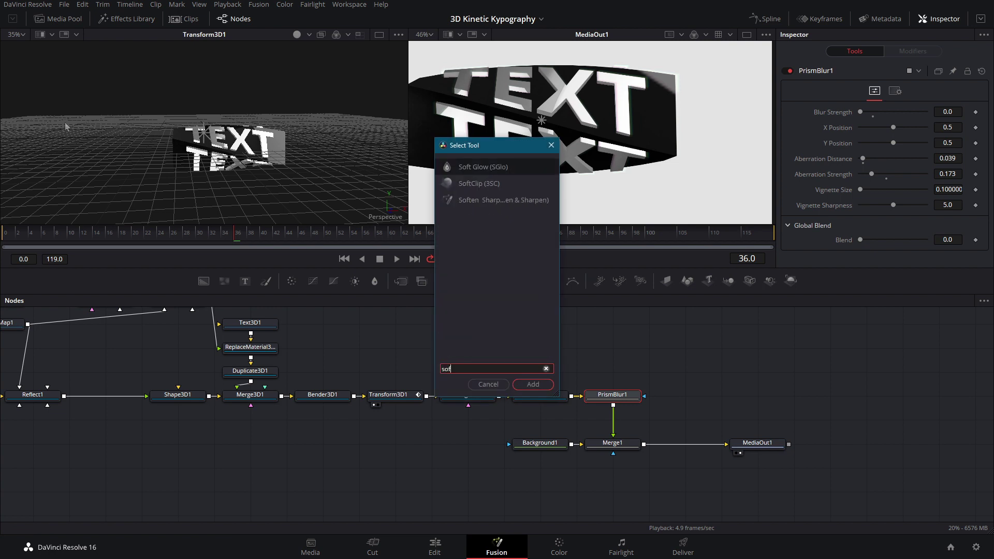
key("Return")
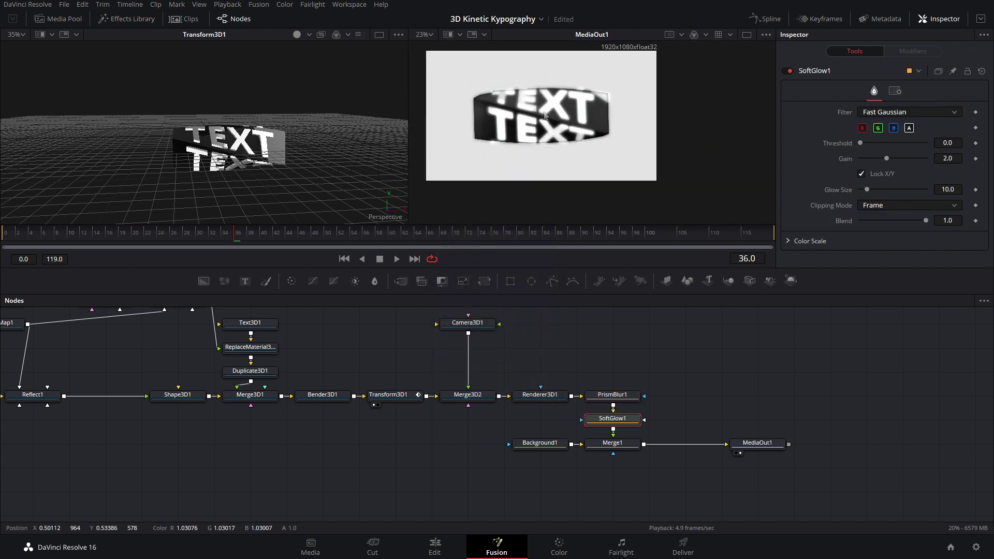
left_click_drag(887, 159, 871, 159)
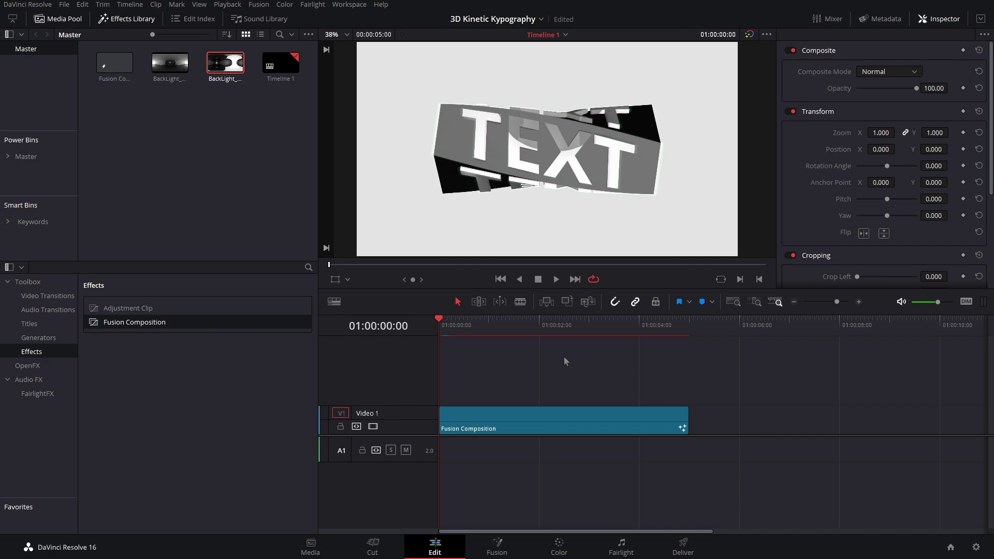
Play the Fusion composition from the start of the timeline on the Edit page.
key("space")
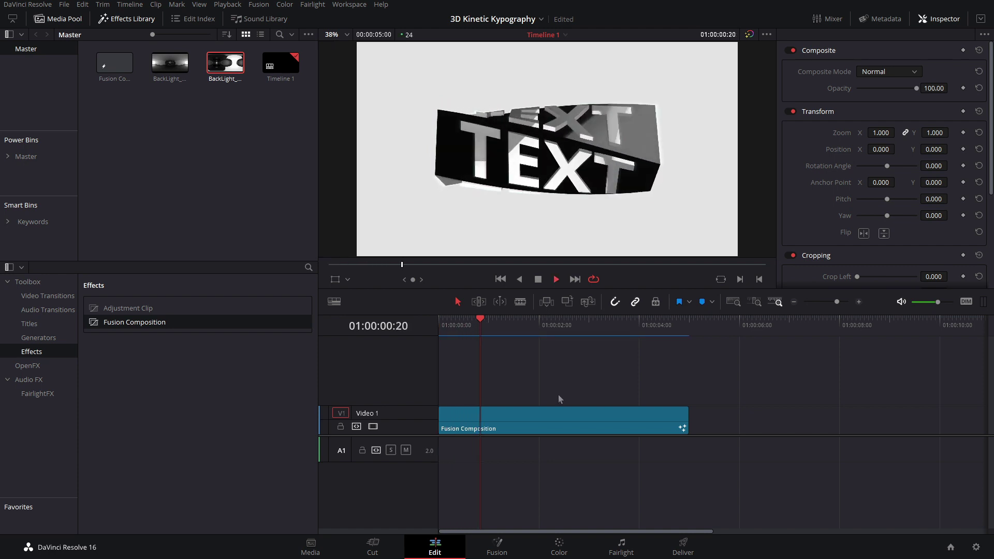